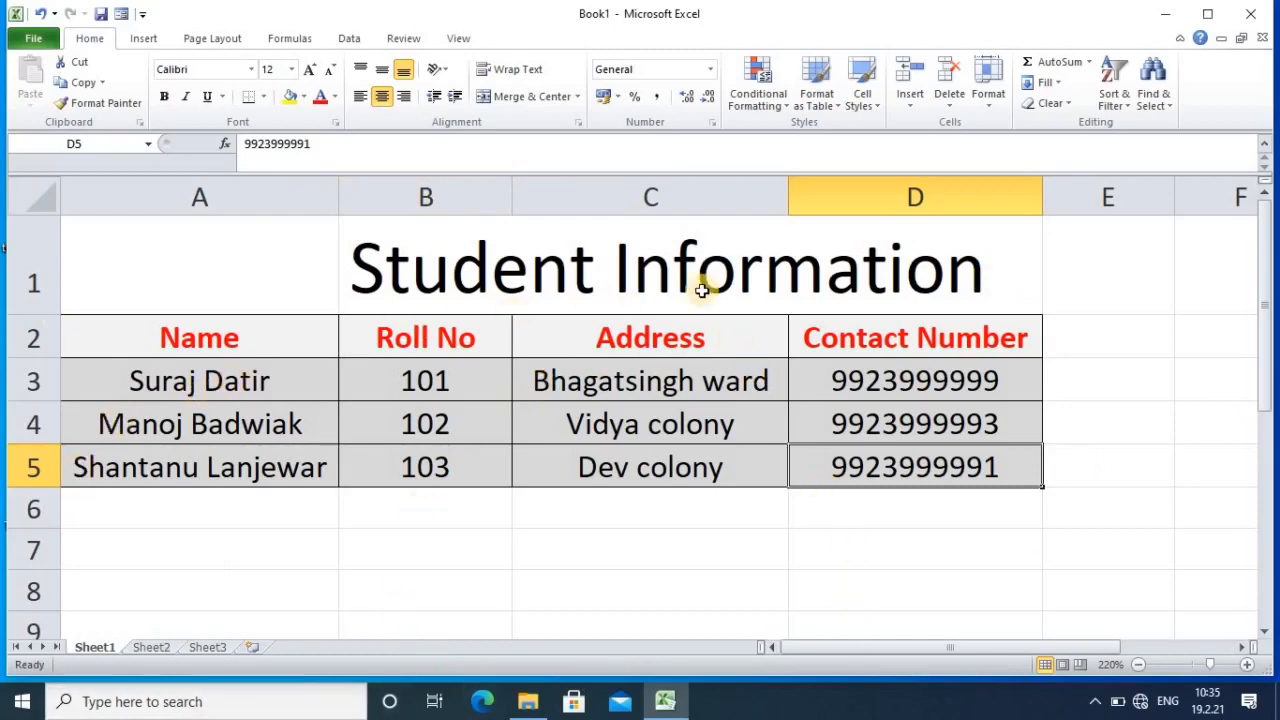
Step: Review the existing table, then enter 'Student Information' in B1 of Sheet2
click(418, 287)
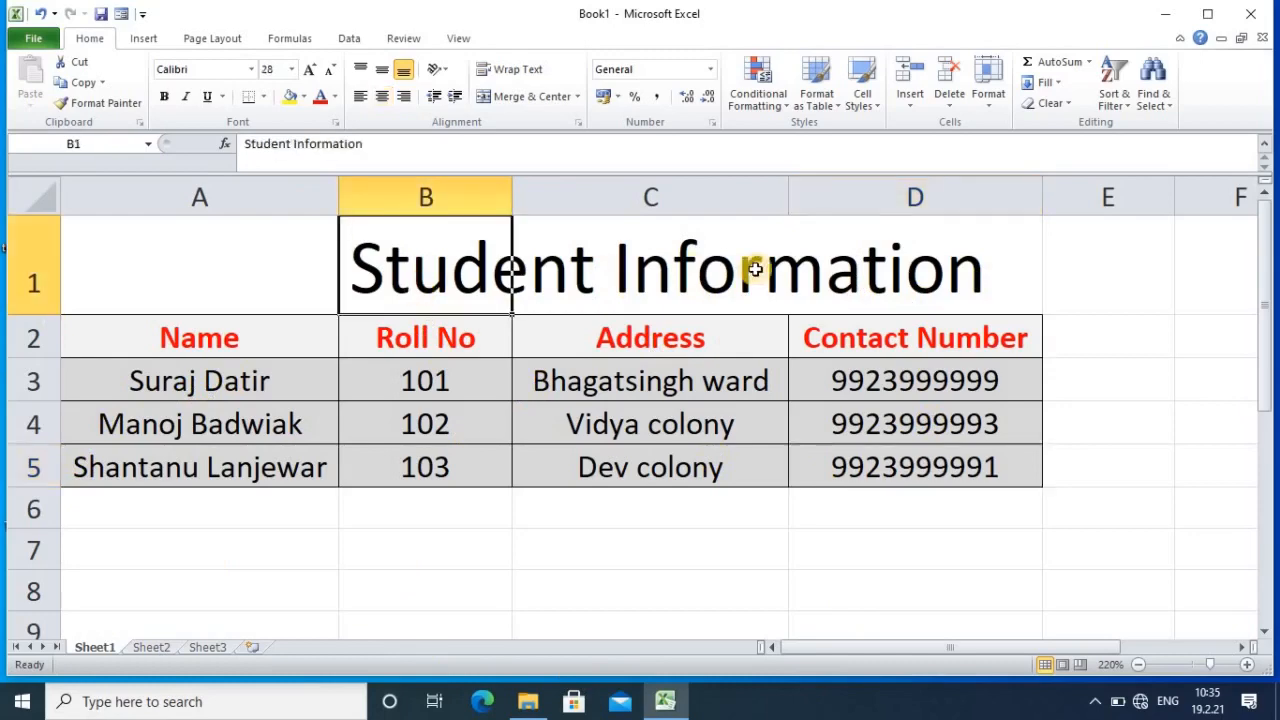
click(100, 343)
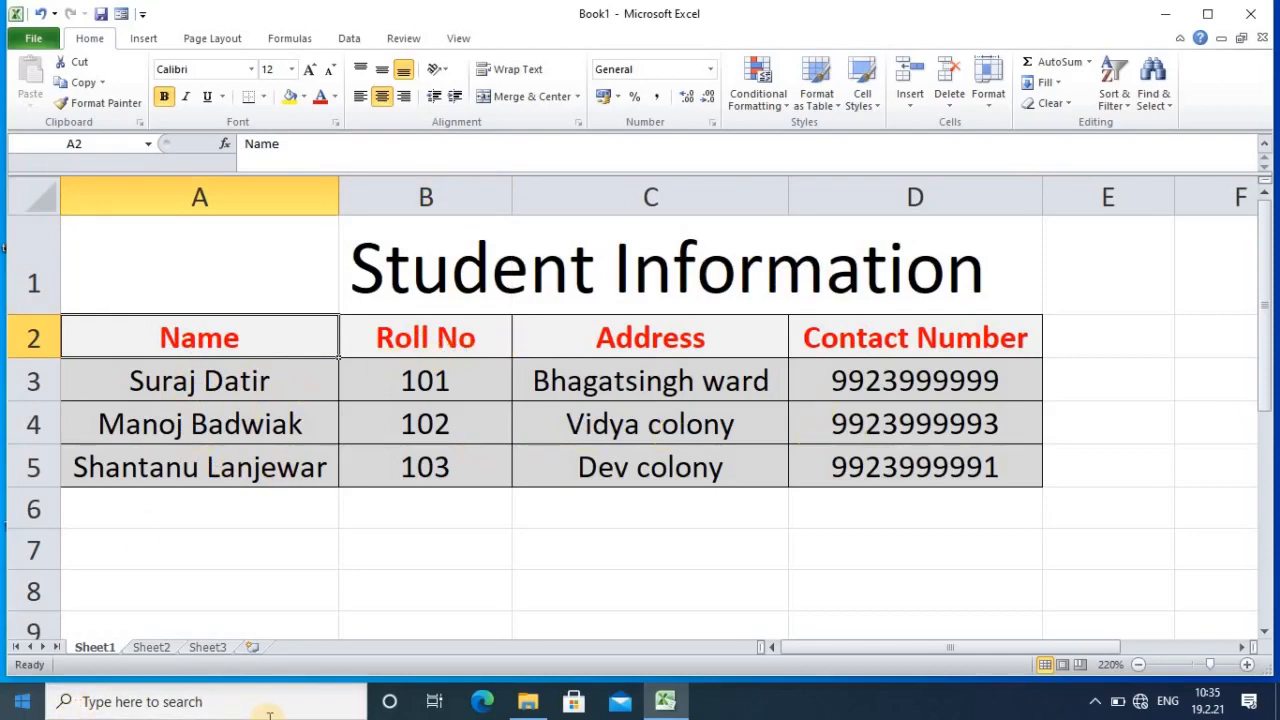
click(155, 650)
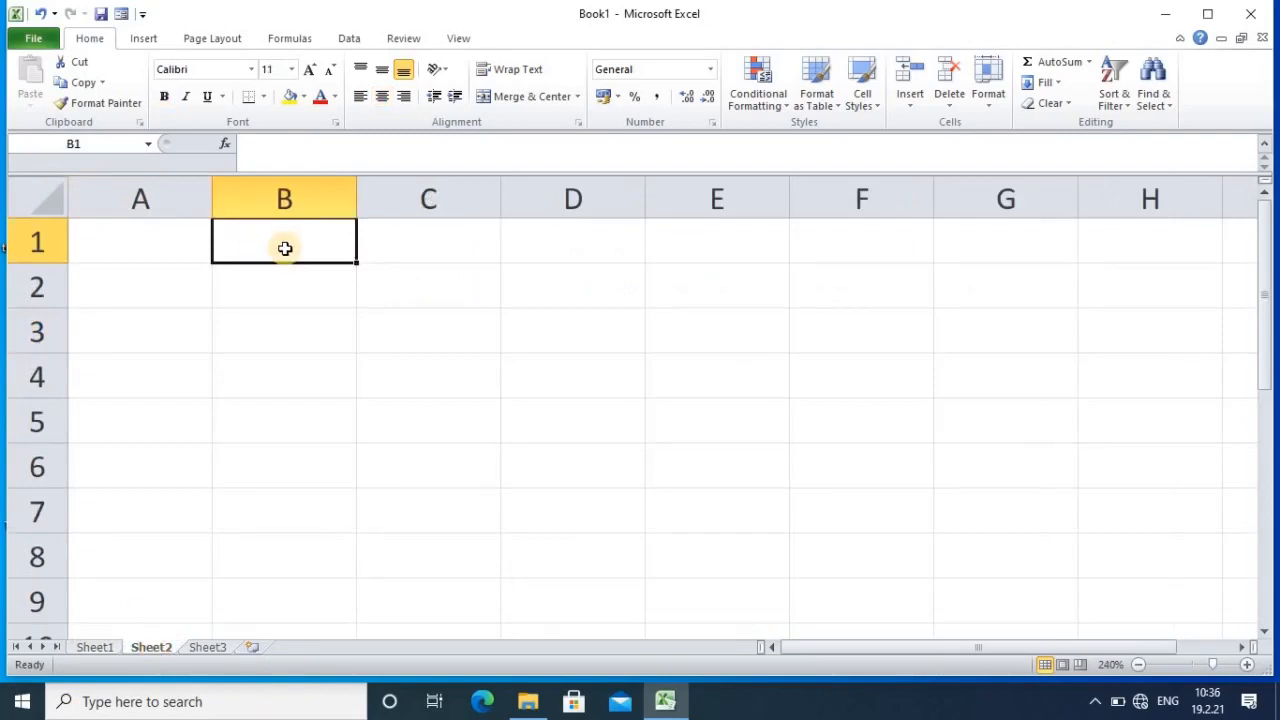
text(St)
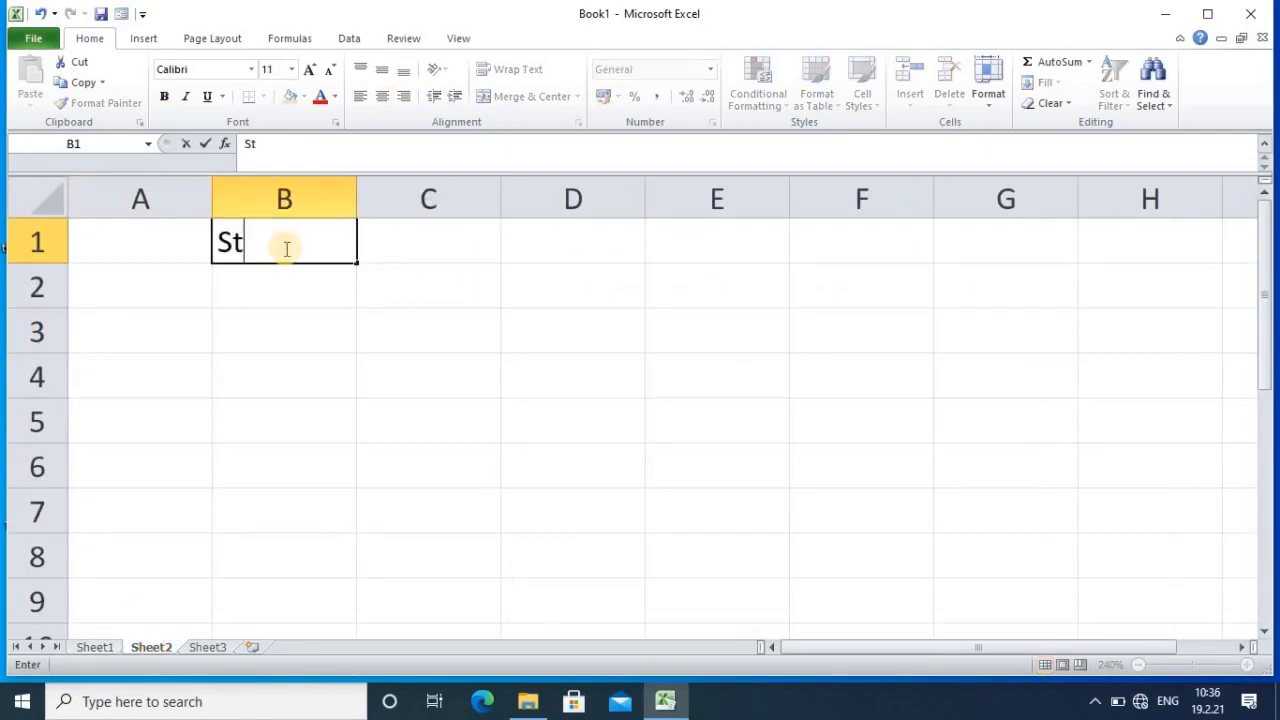
text(udent Information)
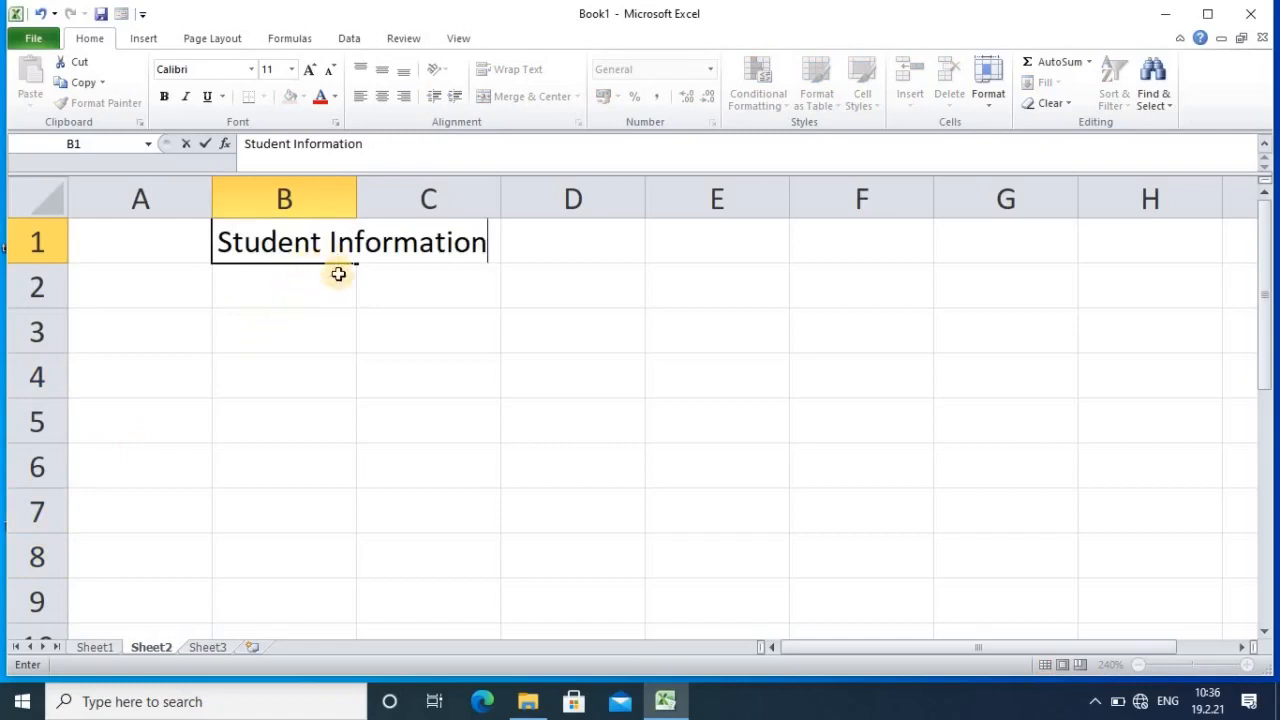
click(343, 313)
Step: Enlarge the title text in B1 to 18 pt
click(290, 240)
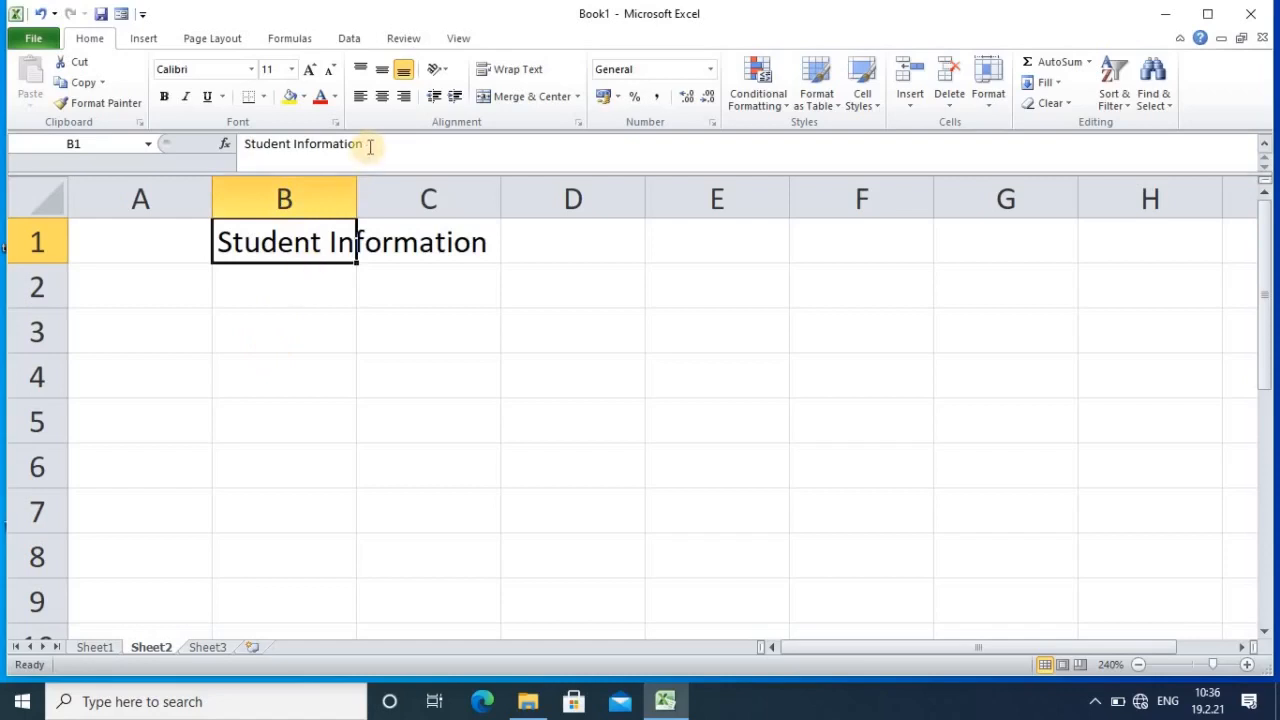
drag(366, 143, 214, 143)
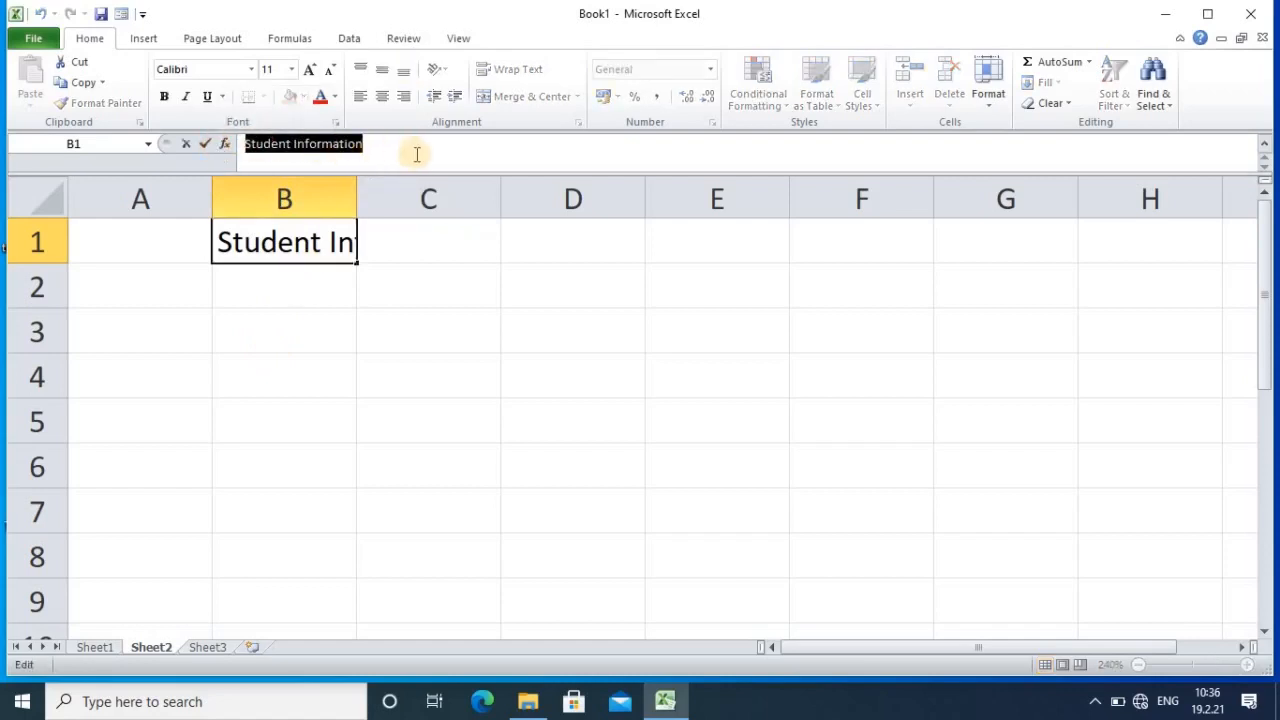
click(309, 76)
click(309, 76)
click(309, 76)
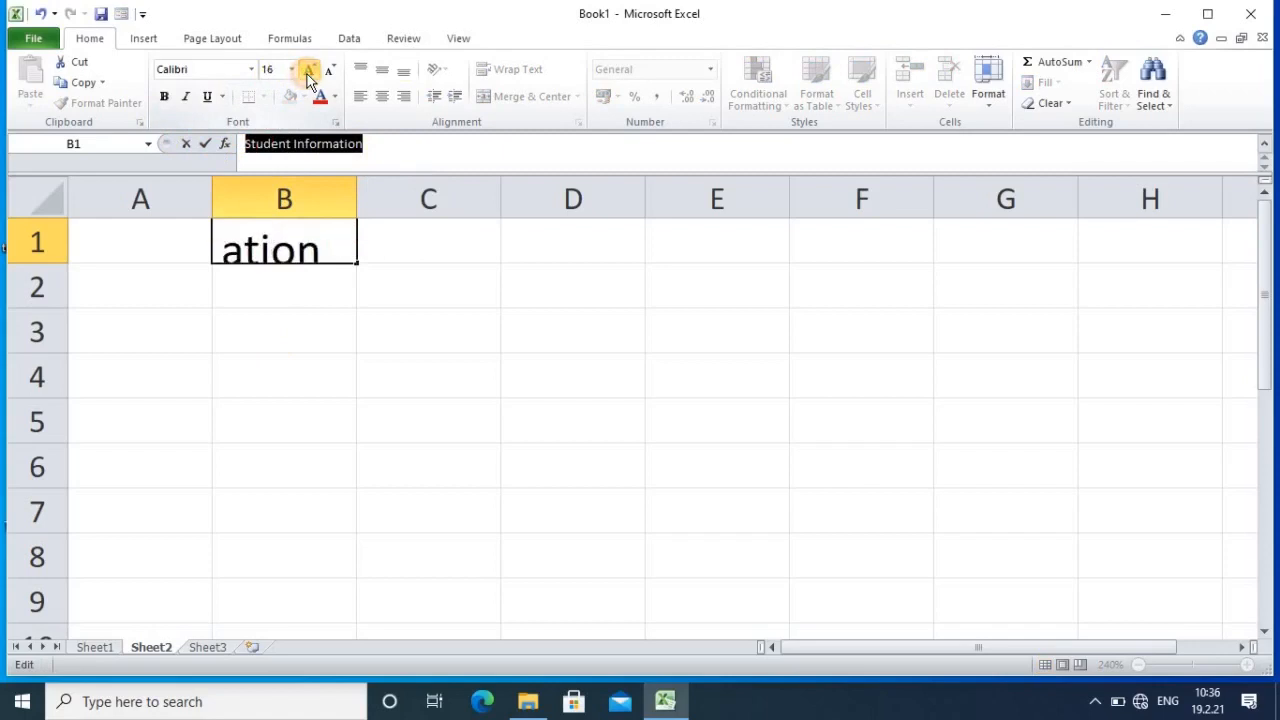
click(309, 76)
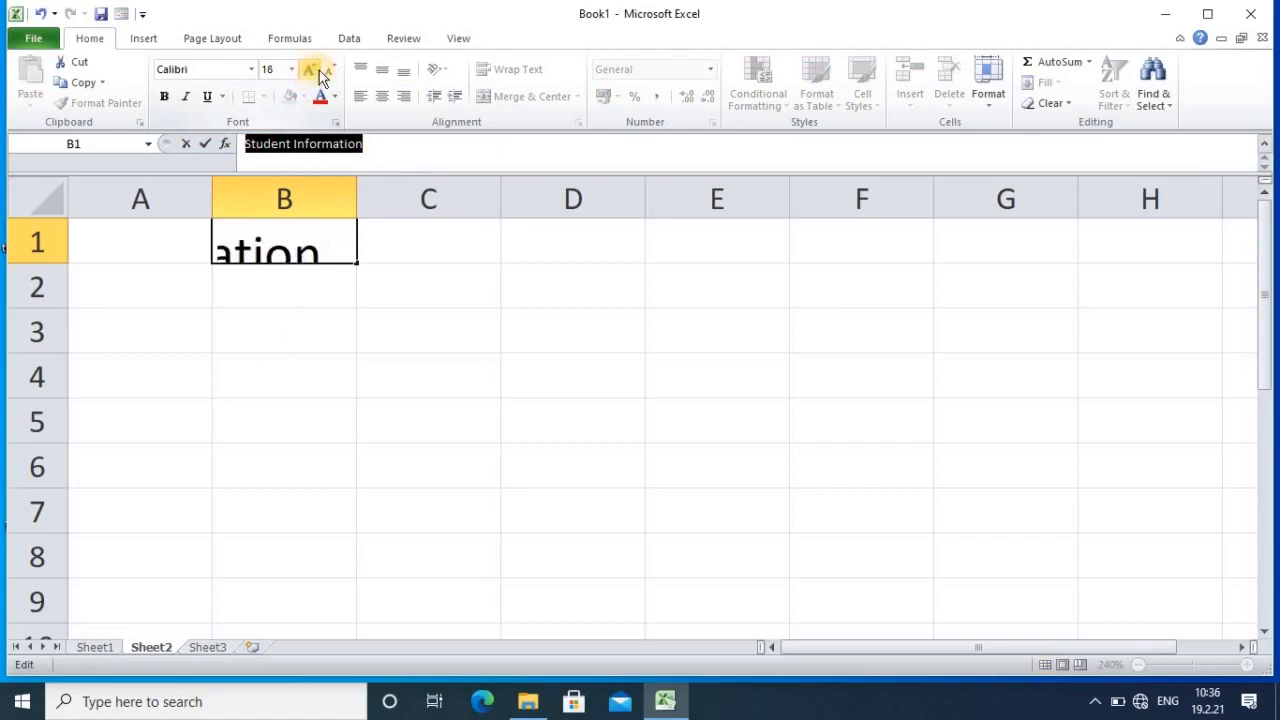
click(384, 427)
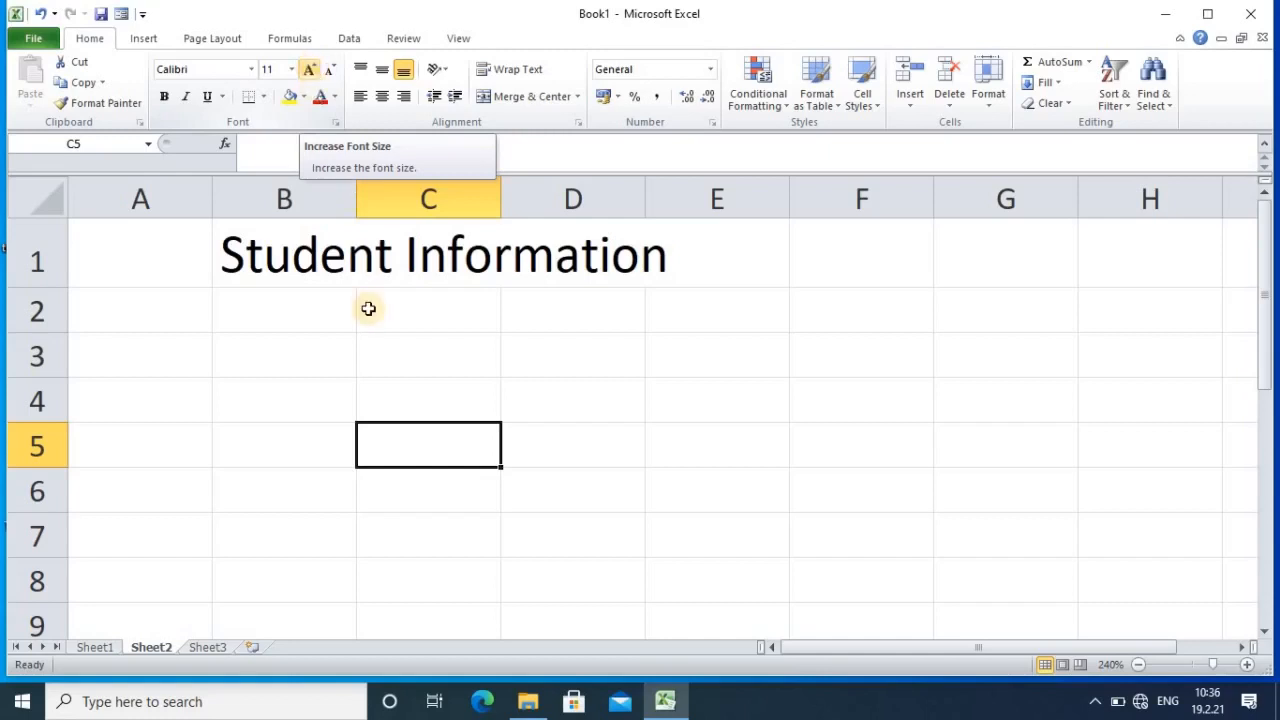
Step: Enter the Name header in cell A2
click(291, 70)
click(291, 70)
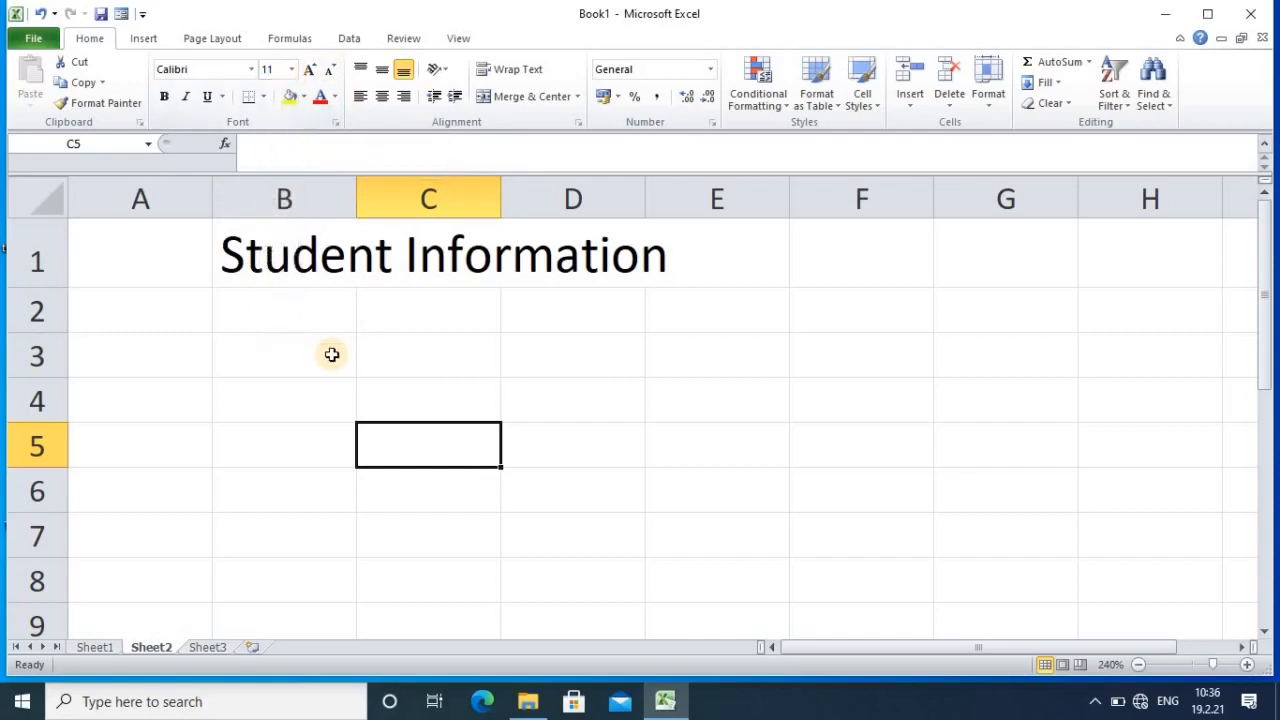
click(134, 326)
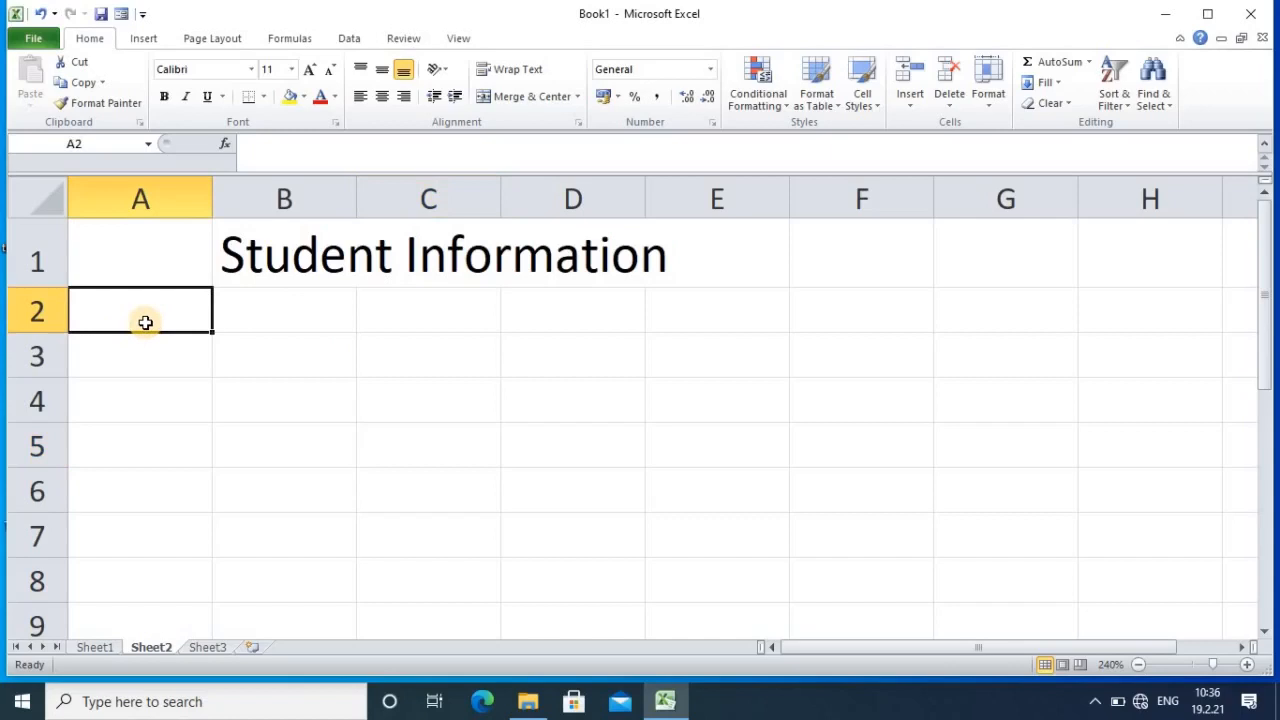
text(N)
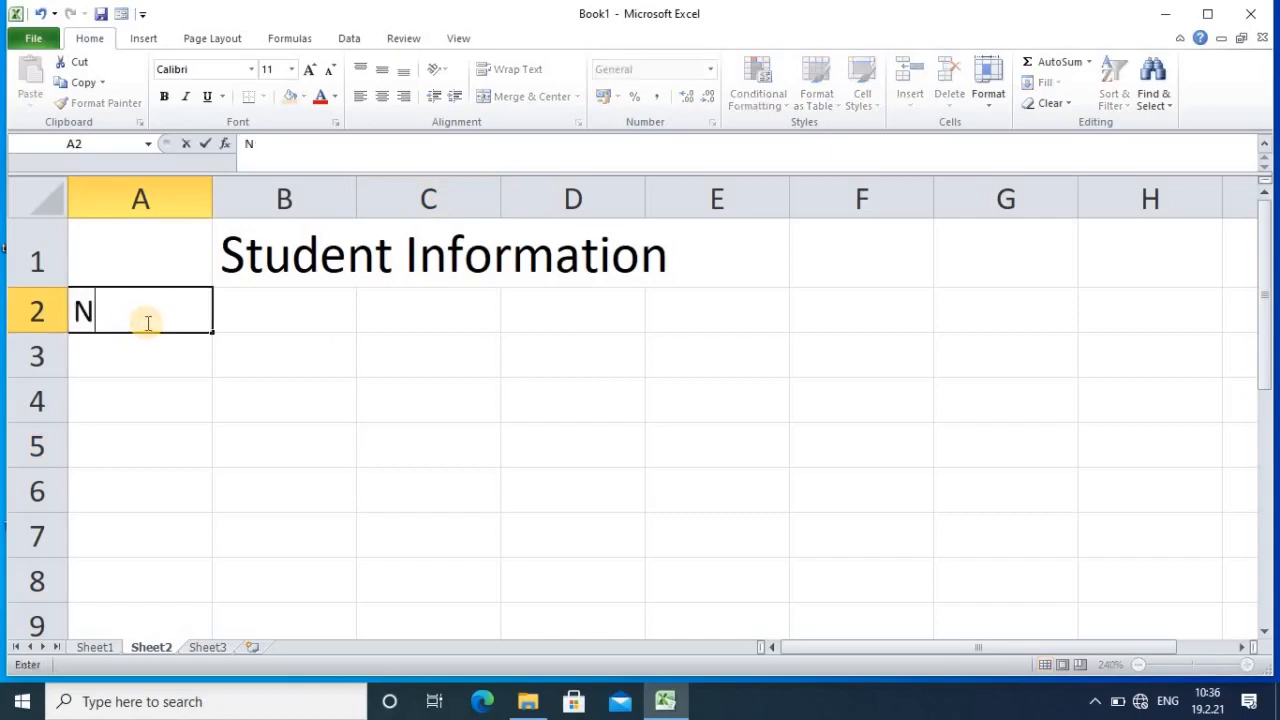
text(ame)
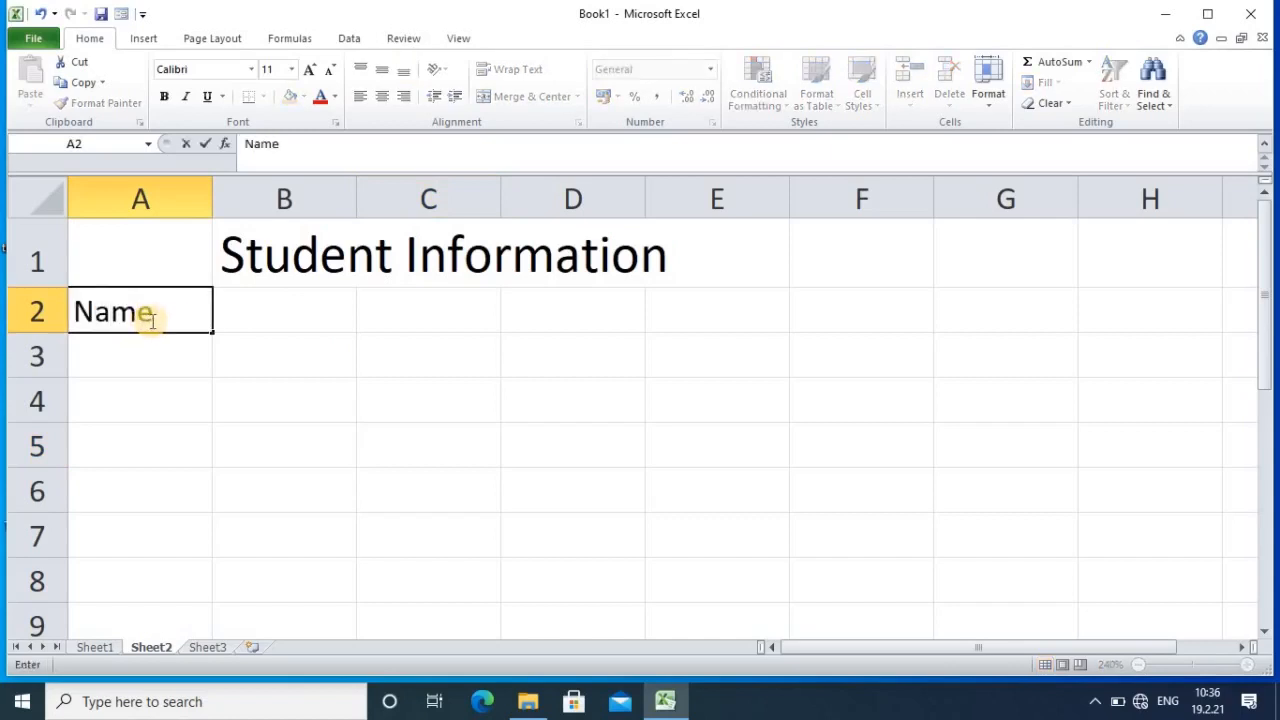
key(Return)
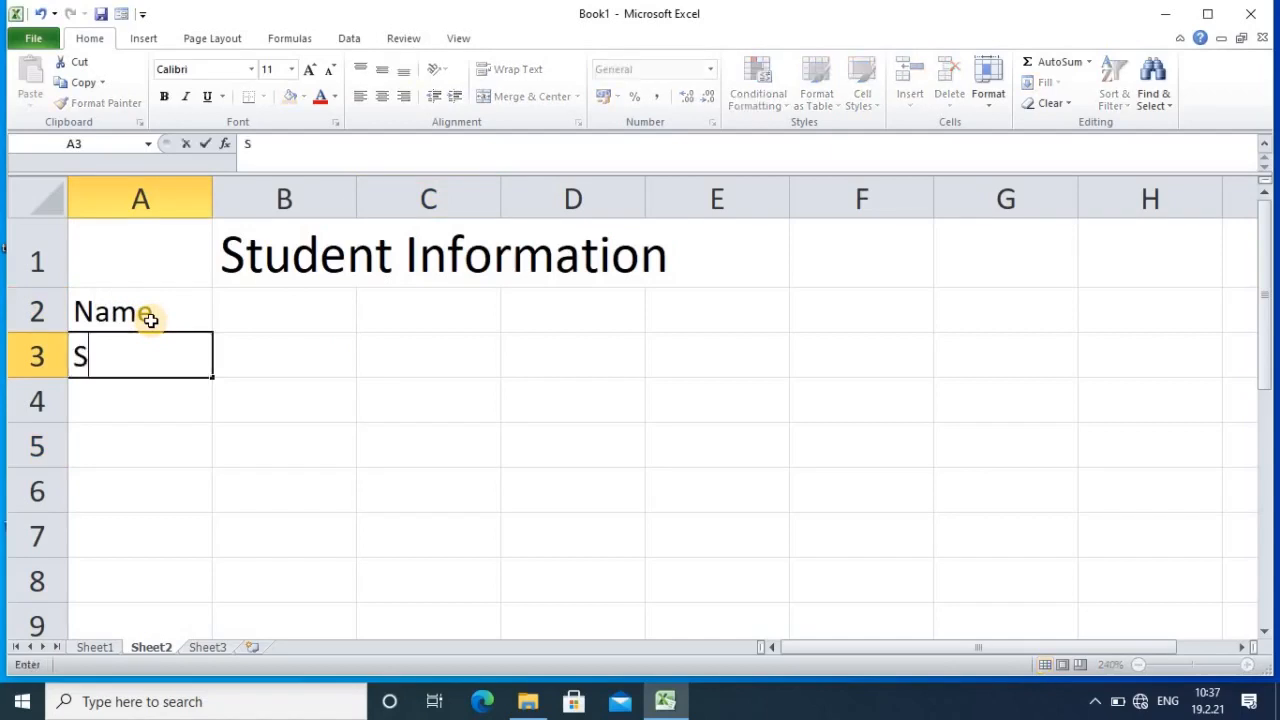
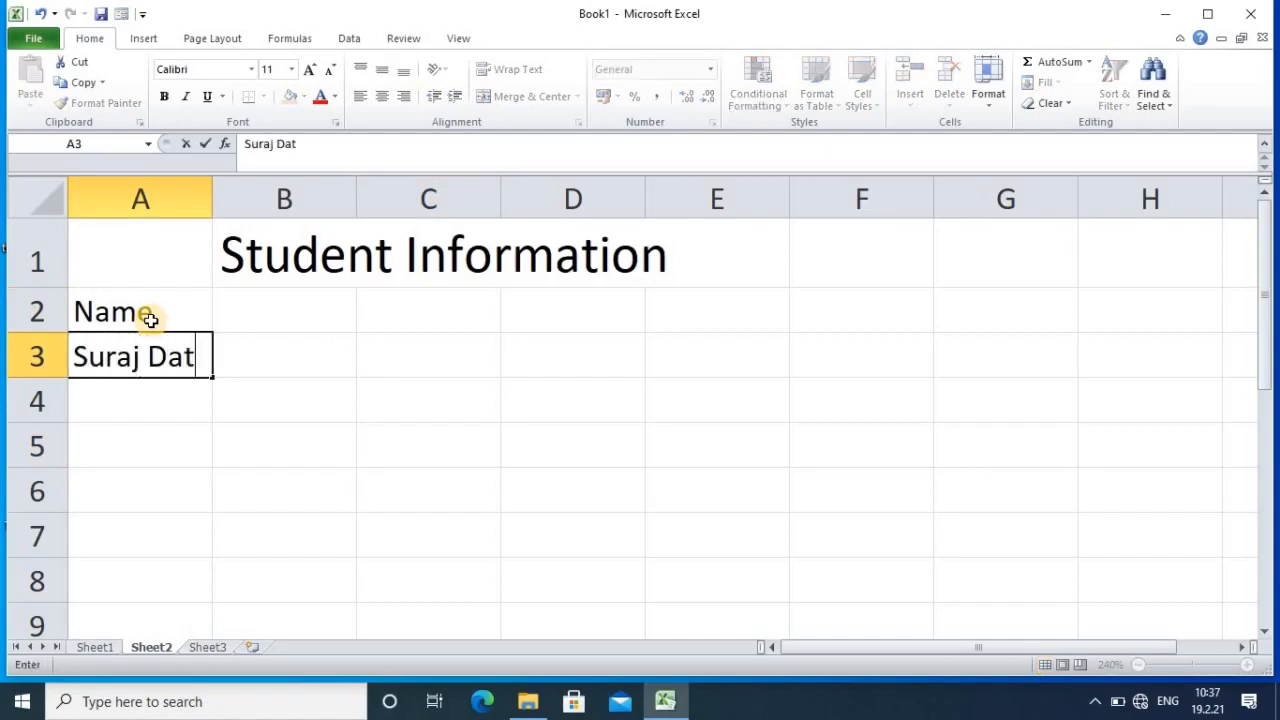
Step: Enter the three student names in A3:A5 and widen column A to fit them
key(Return)
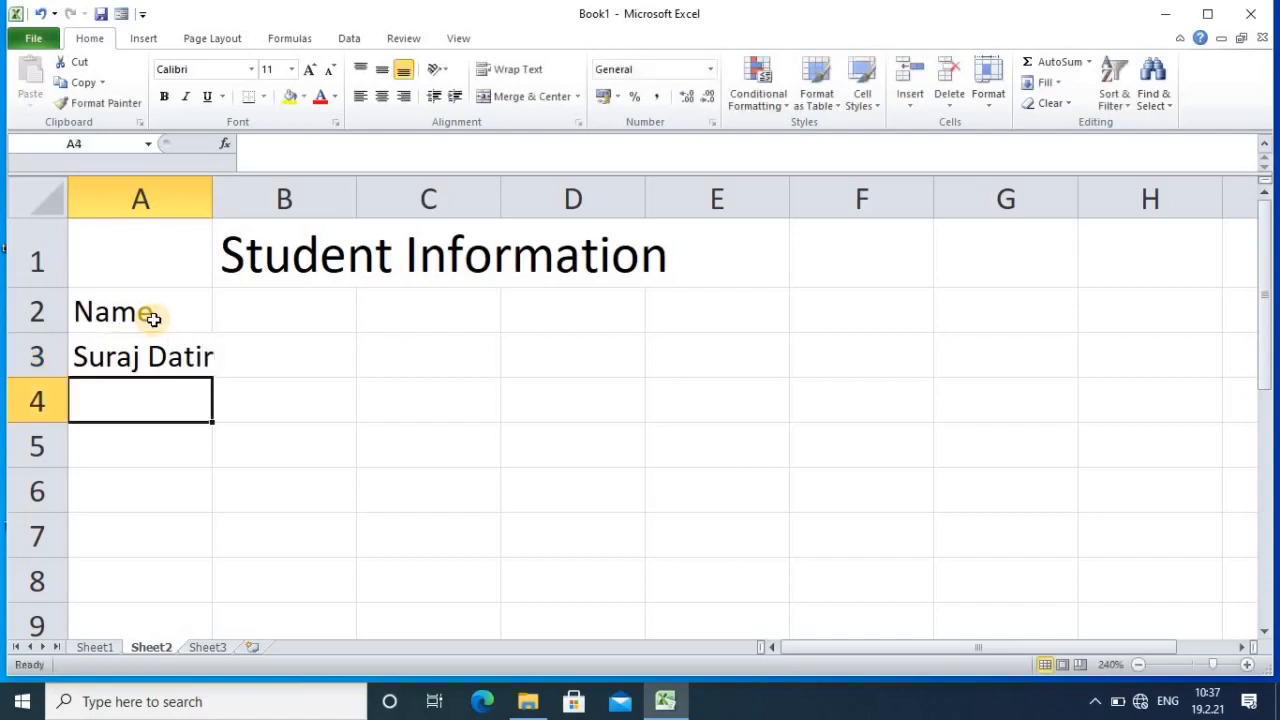
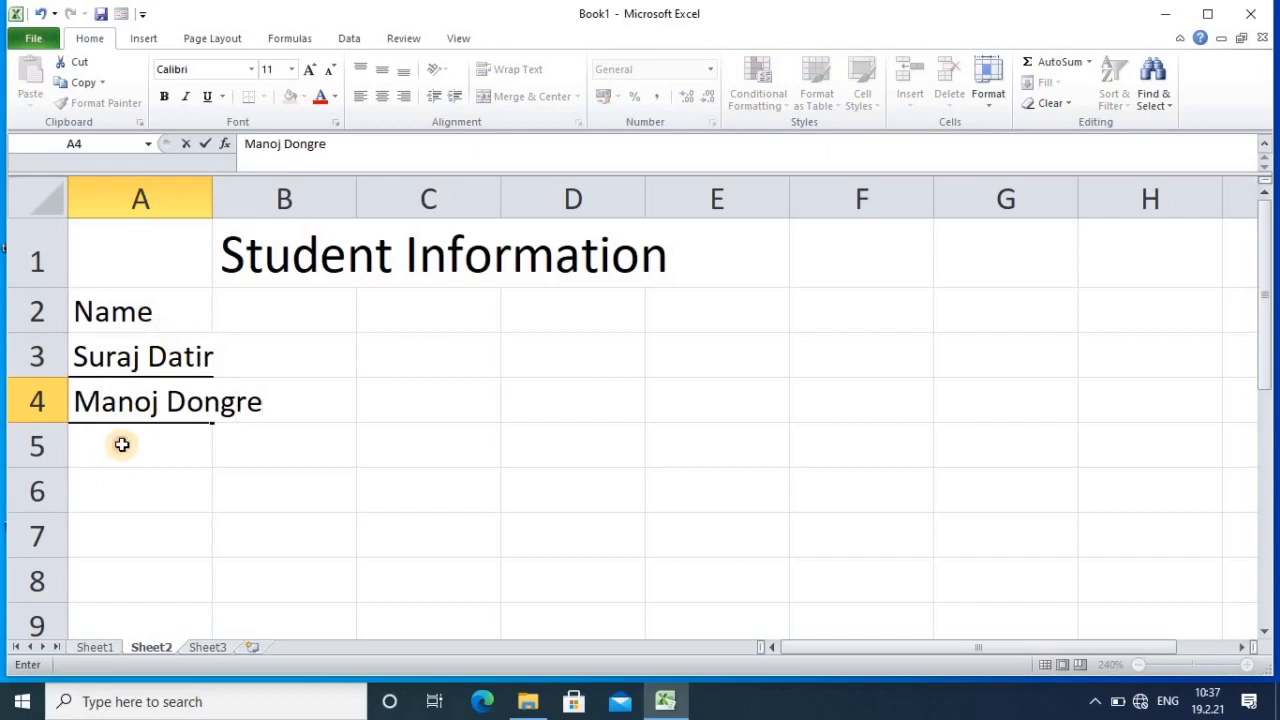
key(Return)
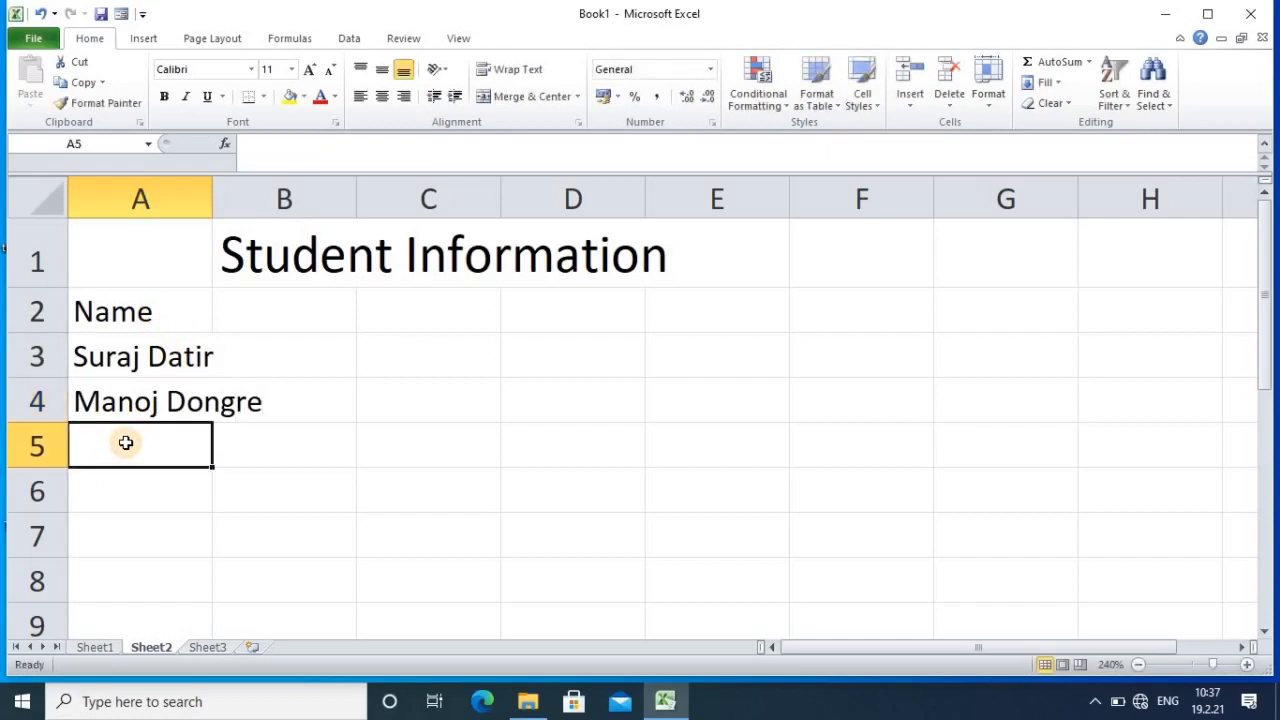
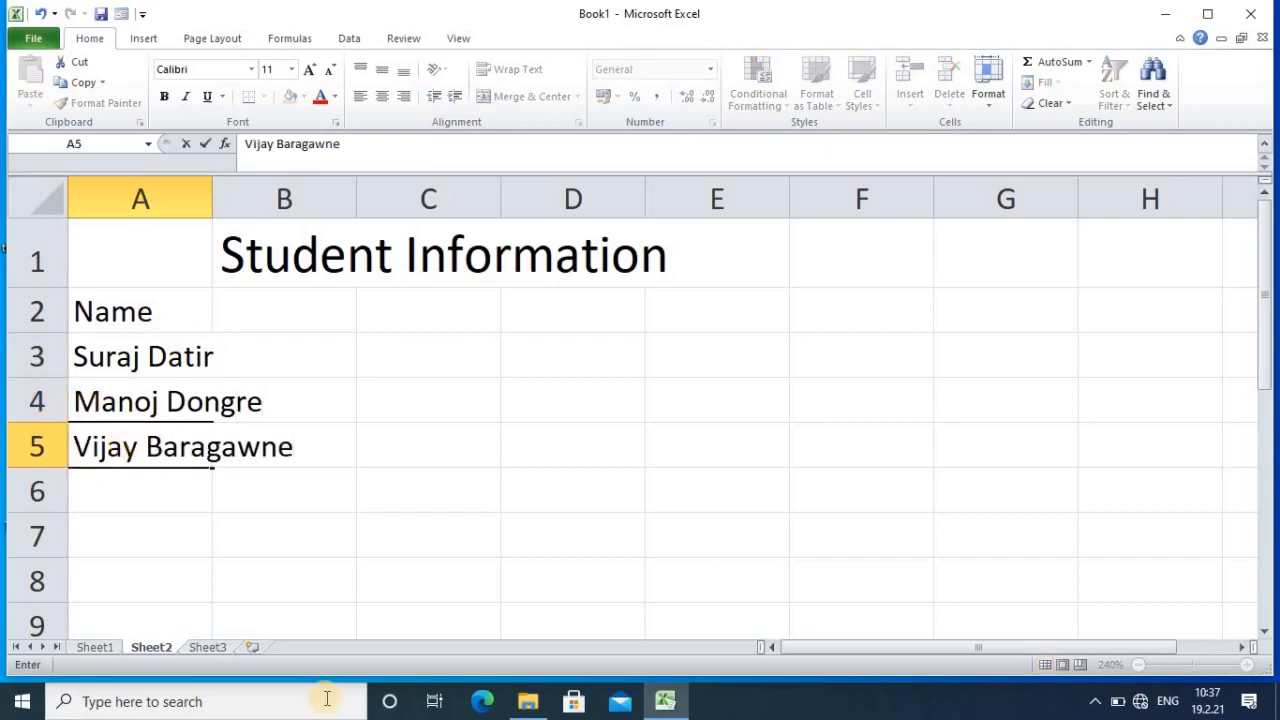
key(Return)
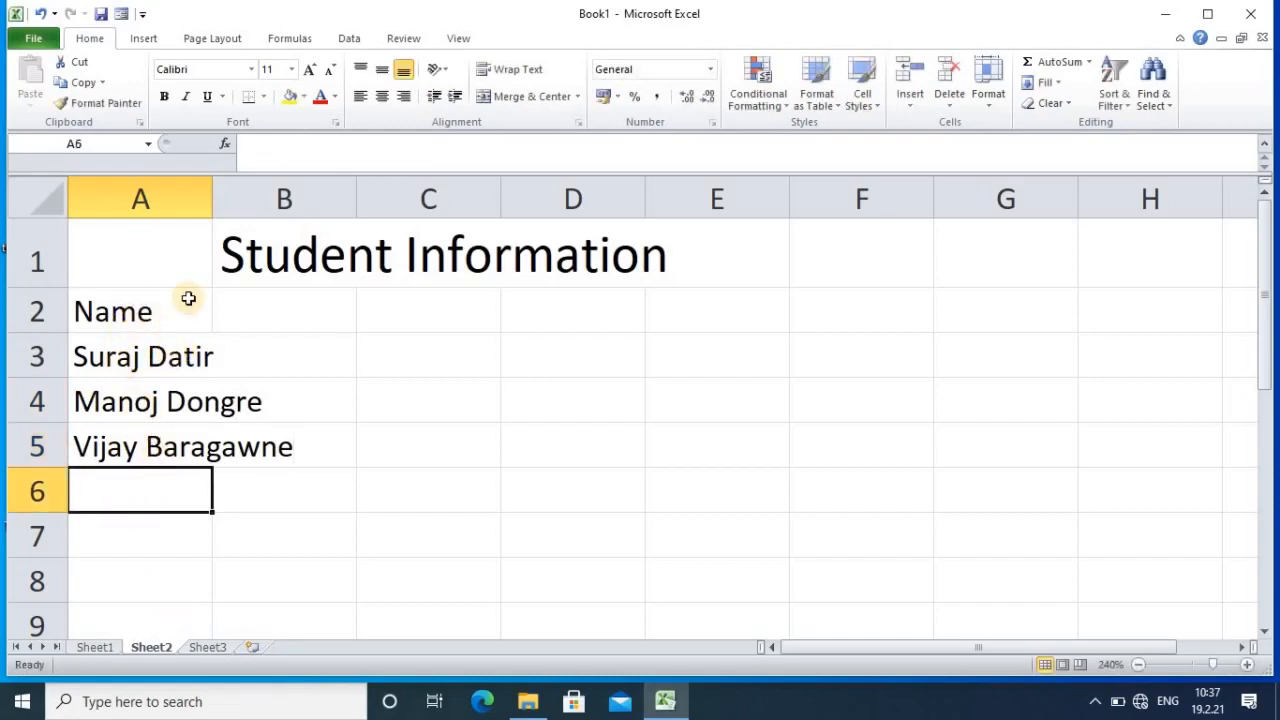
drag(212, 197, 299, 206)
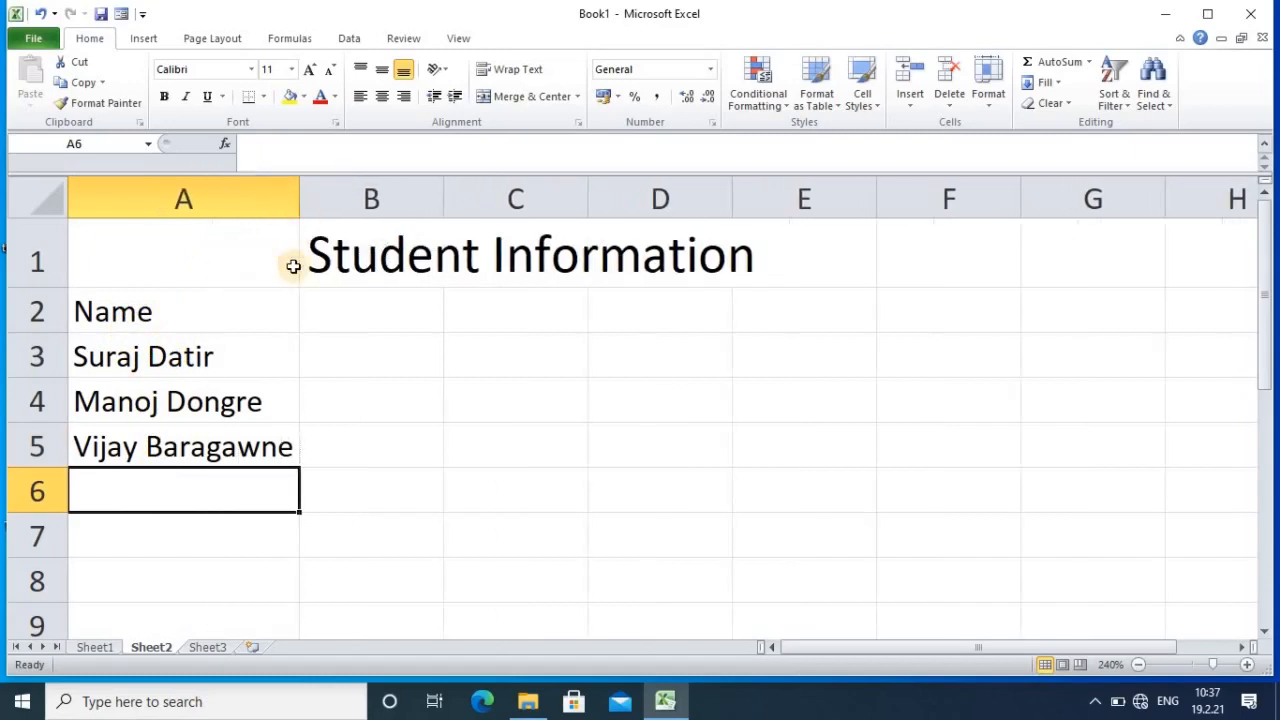
click(238, 444)
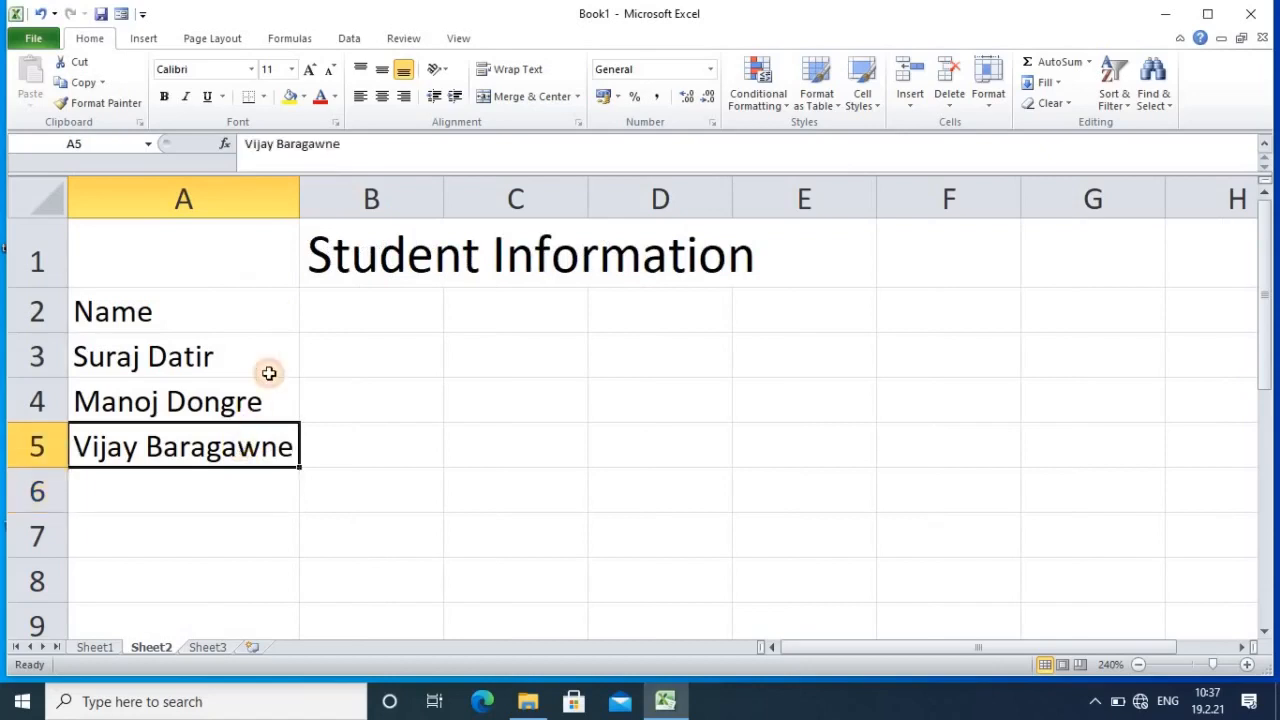
click(365, 312)
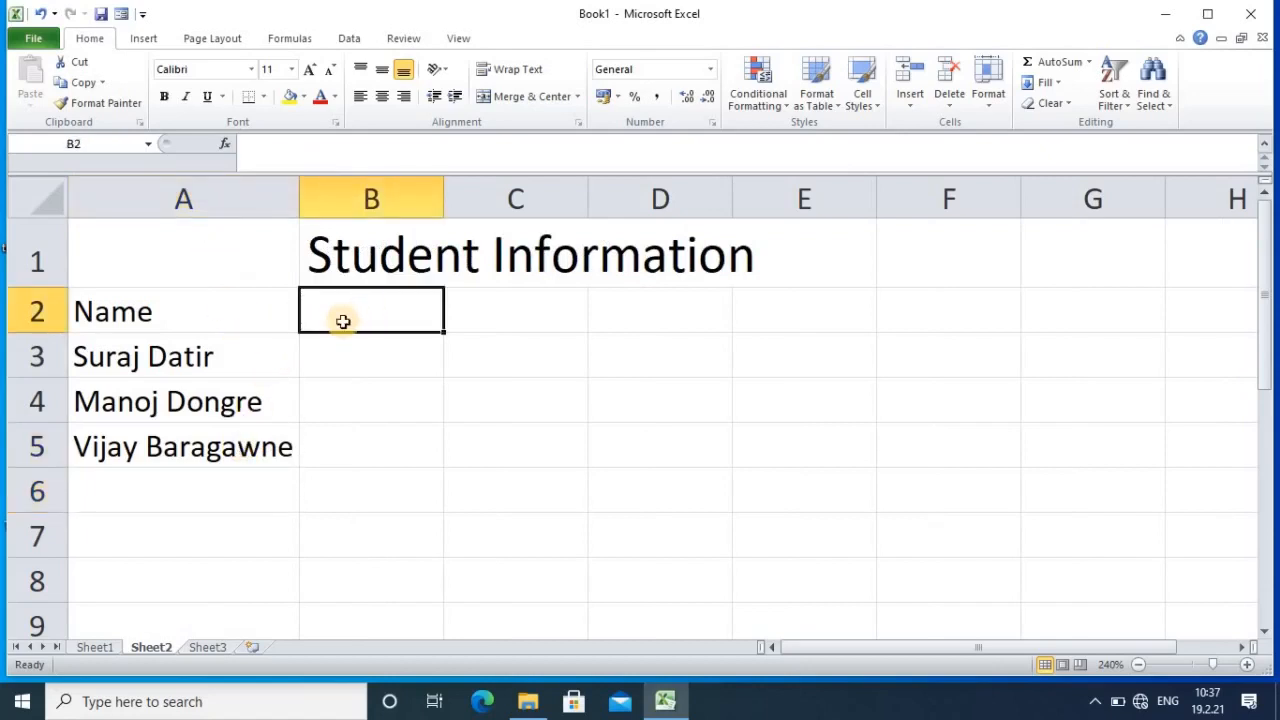
Step: Add the Roll No header in B2 with 101 and 102 beneath it
text(Ro)
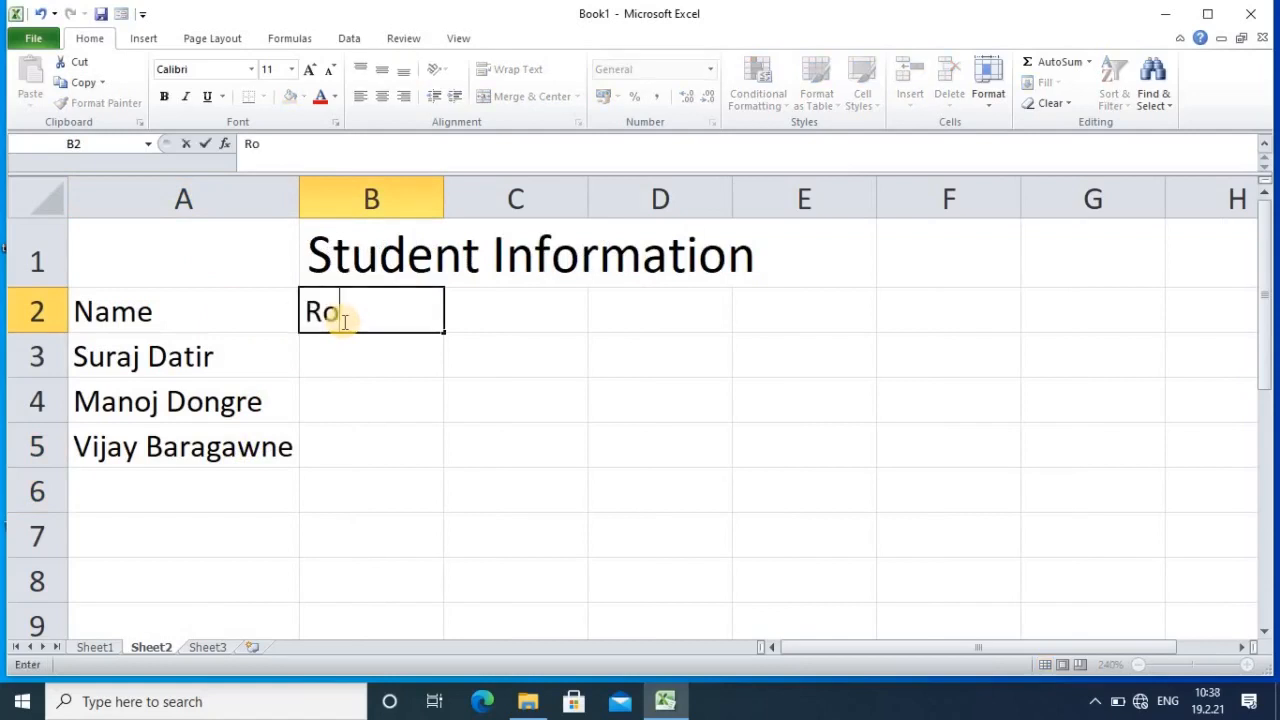
text(ll No)
click(356, 353)
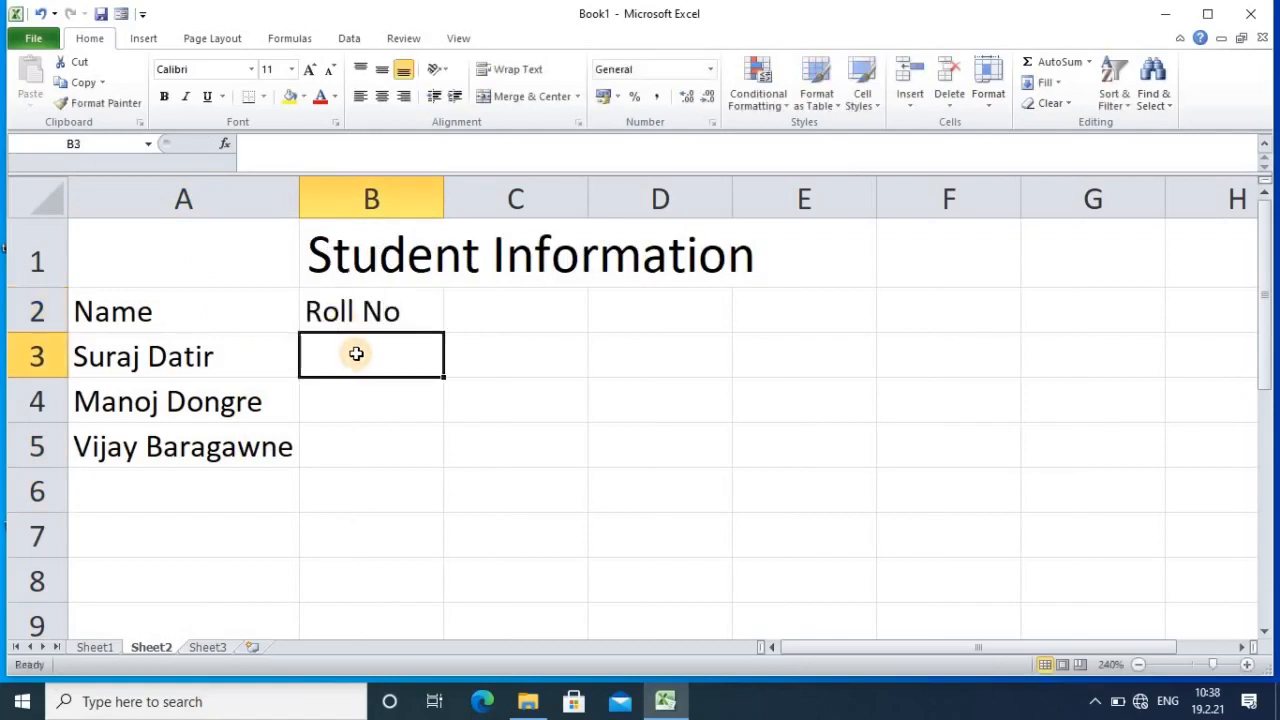
text(101)
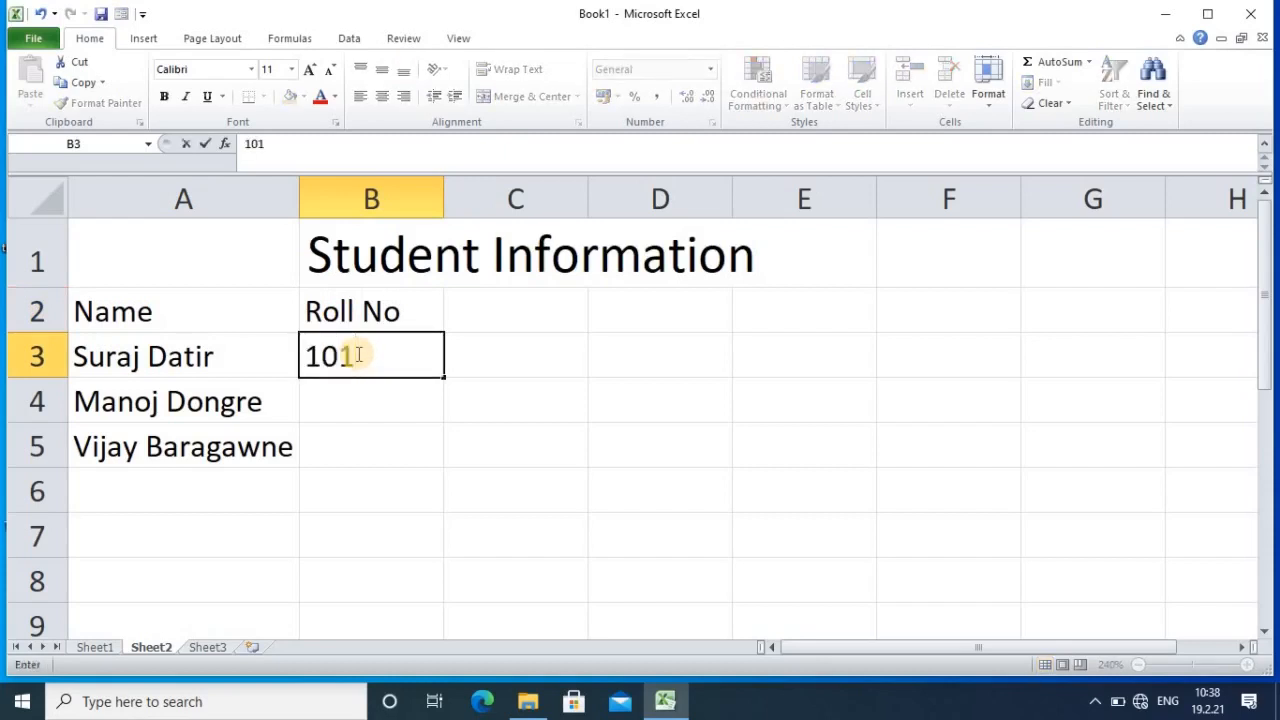
key(Return)
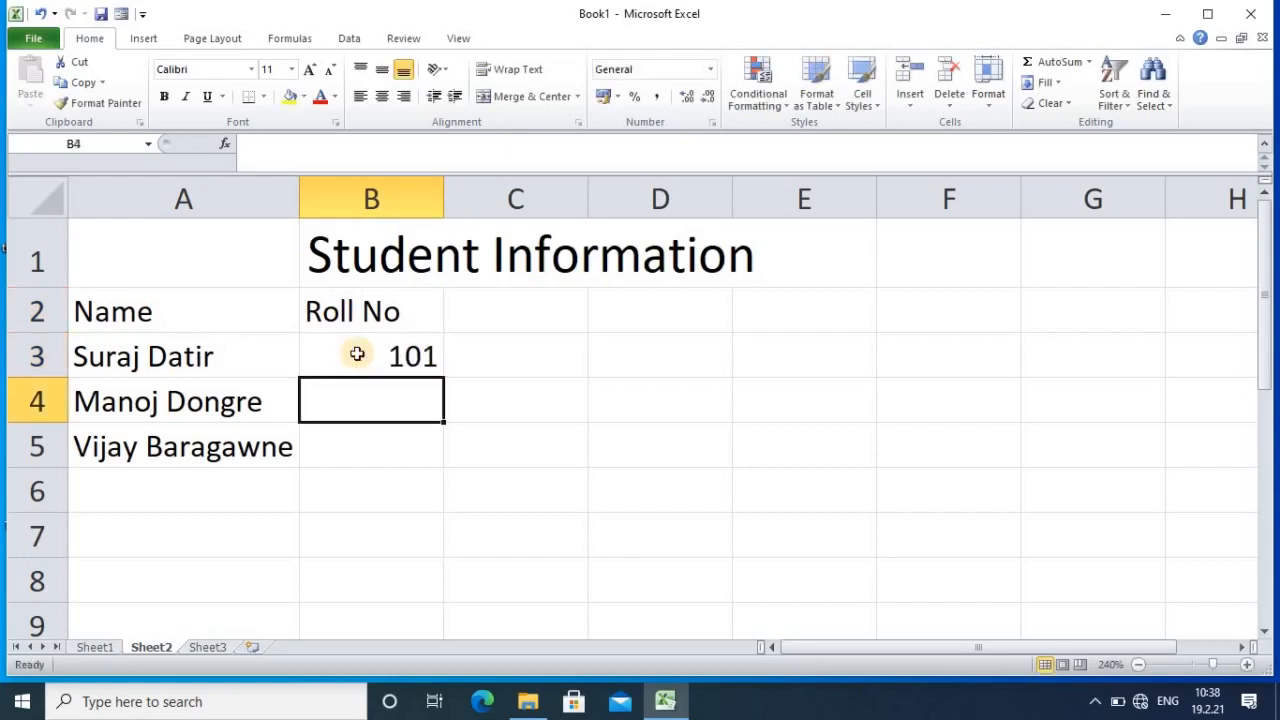
text(102)
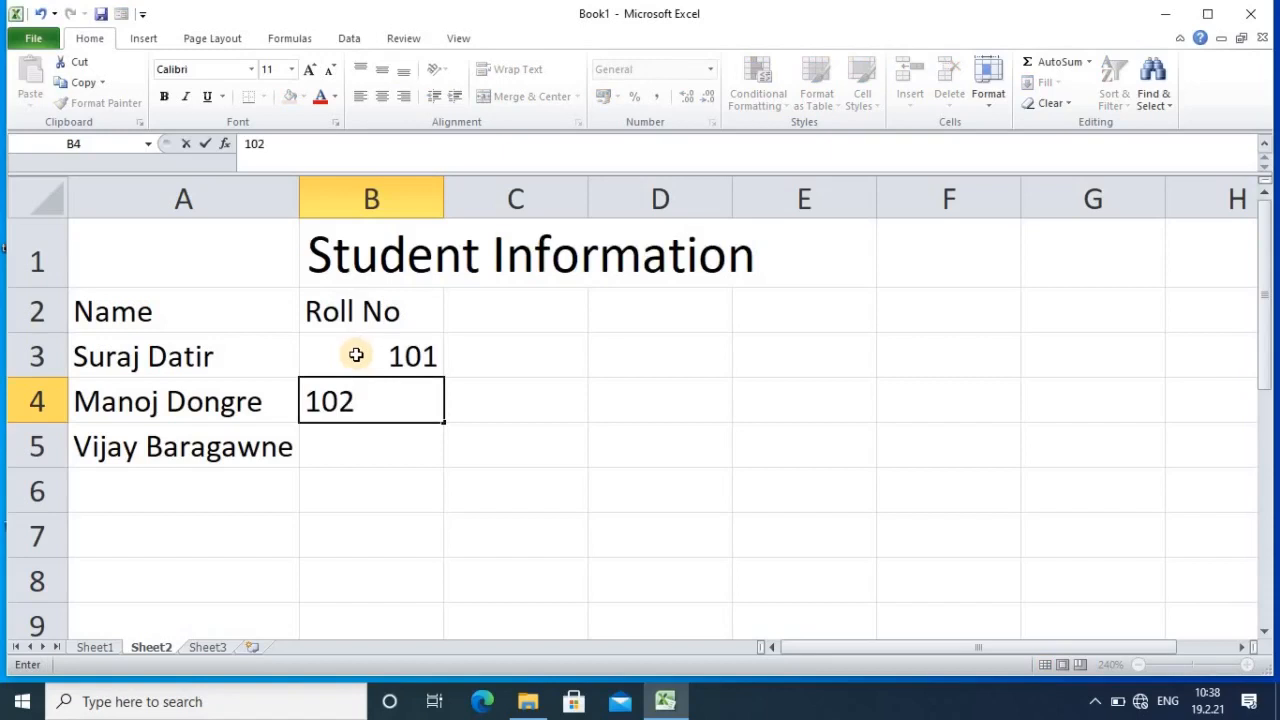
click(406, 474)
Step: Extend the roll number series down to 103 in B5 with the fill handle
click(410, 360)
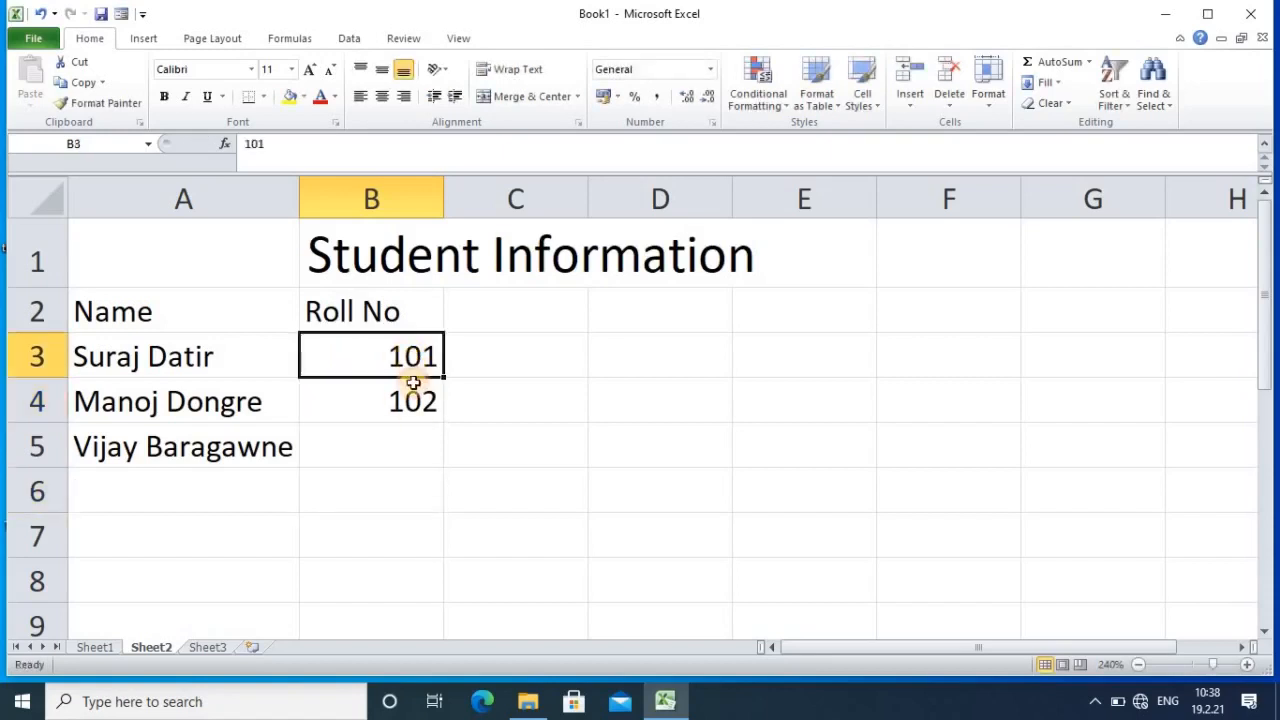
drag(412, 366, 417, 400)
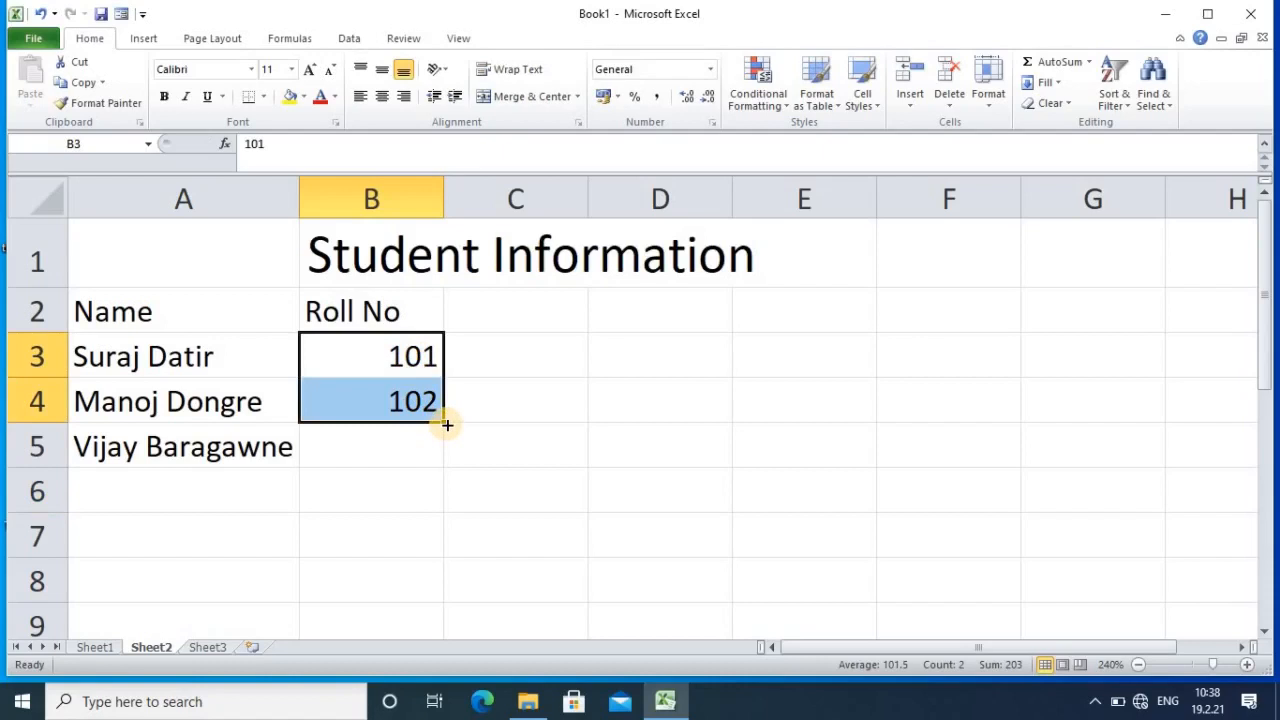
drag(444, 424, 443, 452)
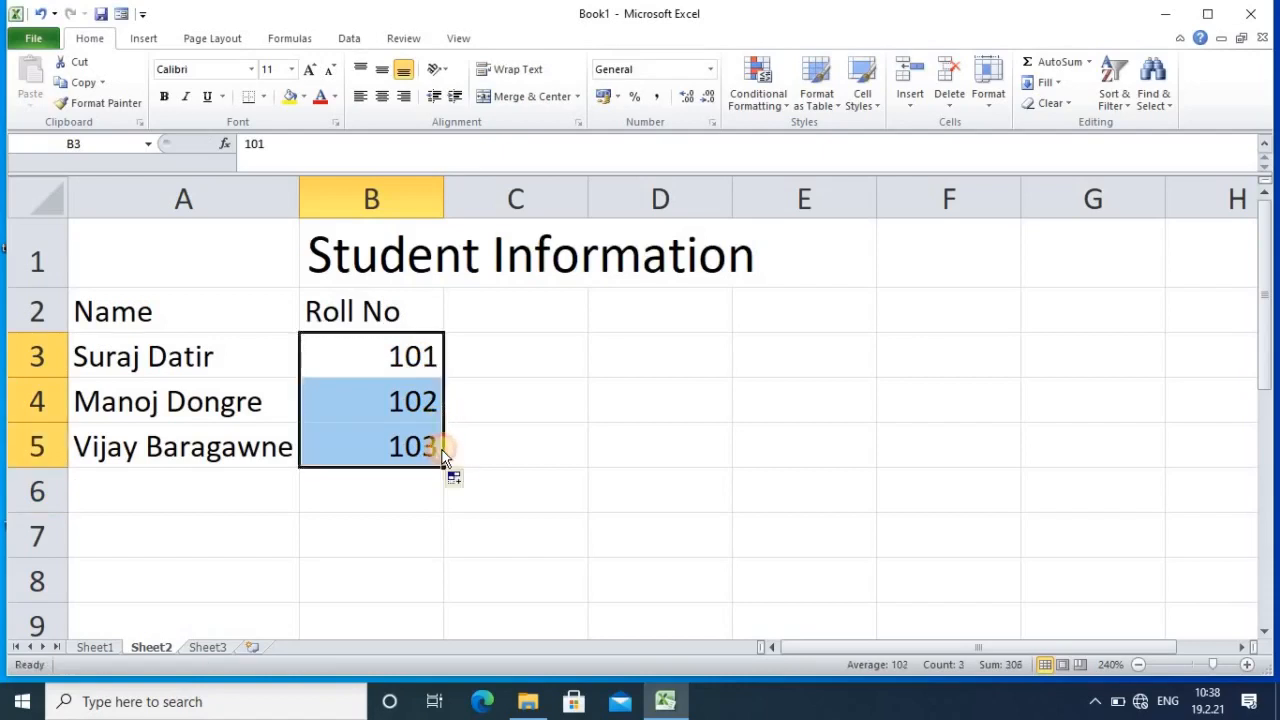
click(410, 517)
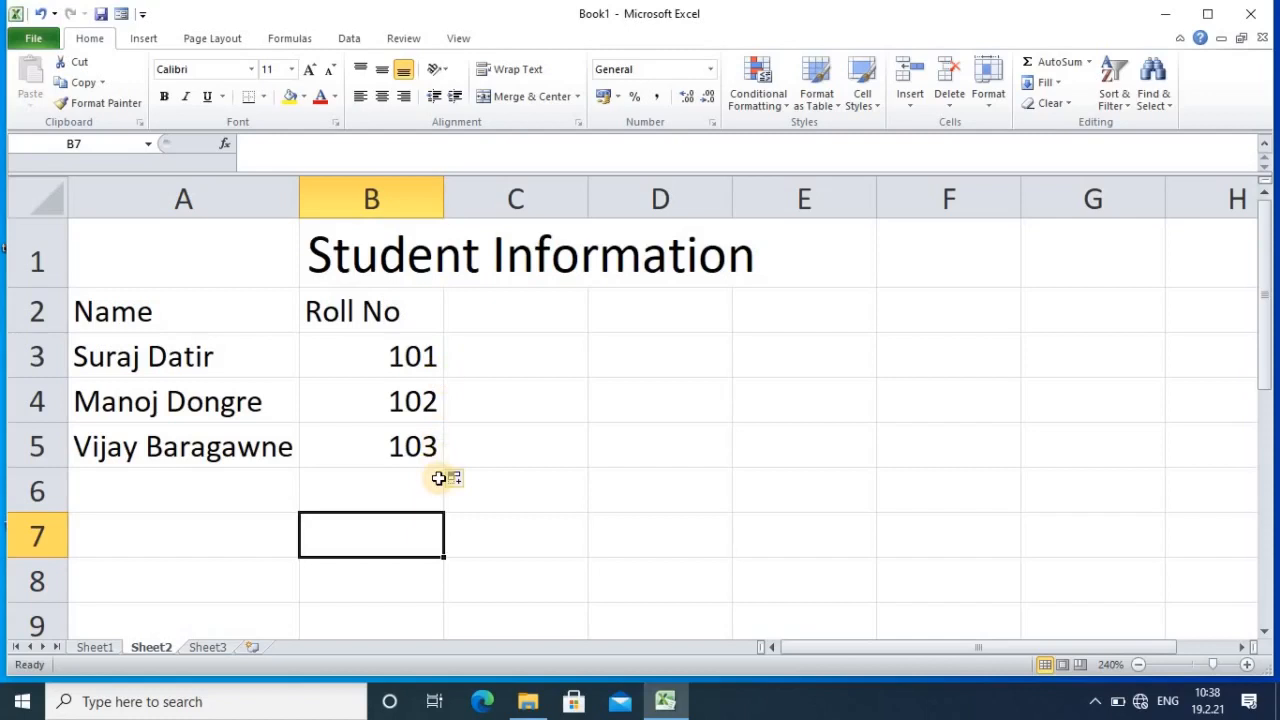
drag(391, 352, 401, 400)
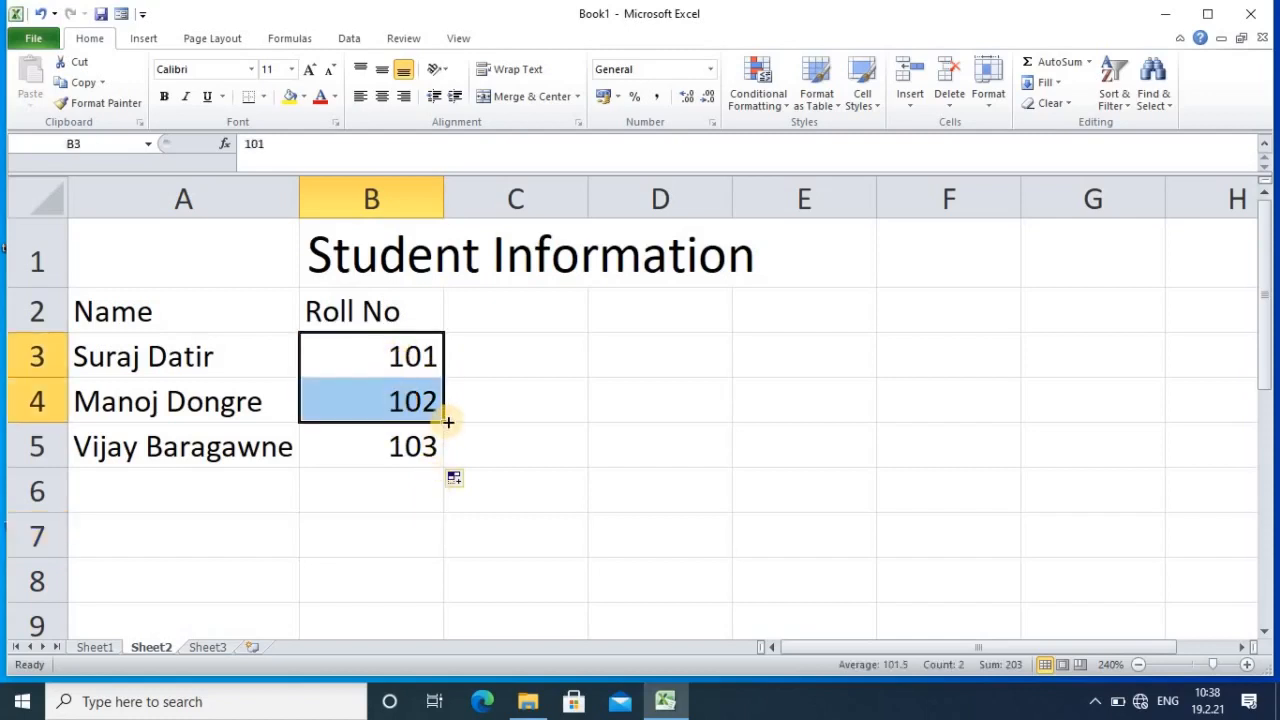
click(551, 457)
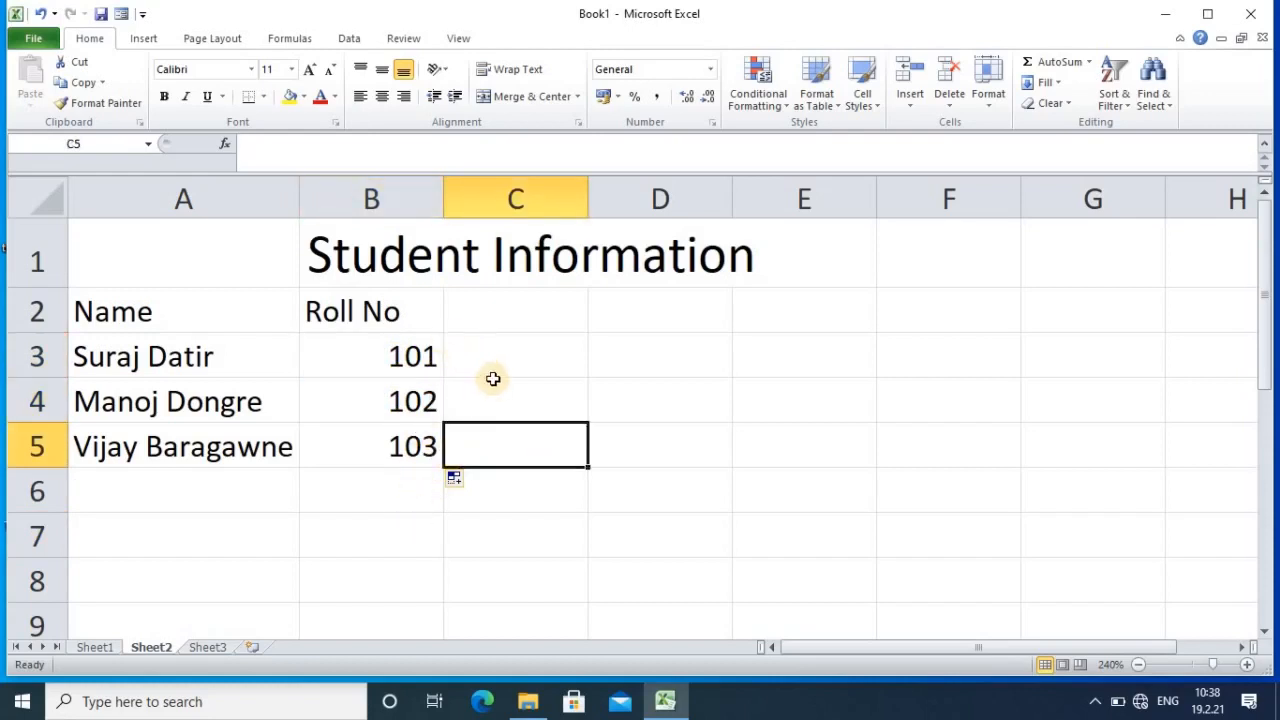
Step: Head column C 'Address' and enter Ramtek, Nagpur and Bhandara in C3:C5
click(483, 317)
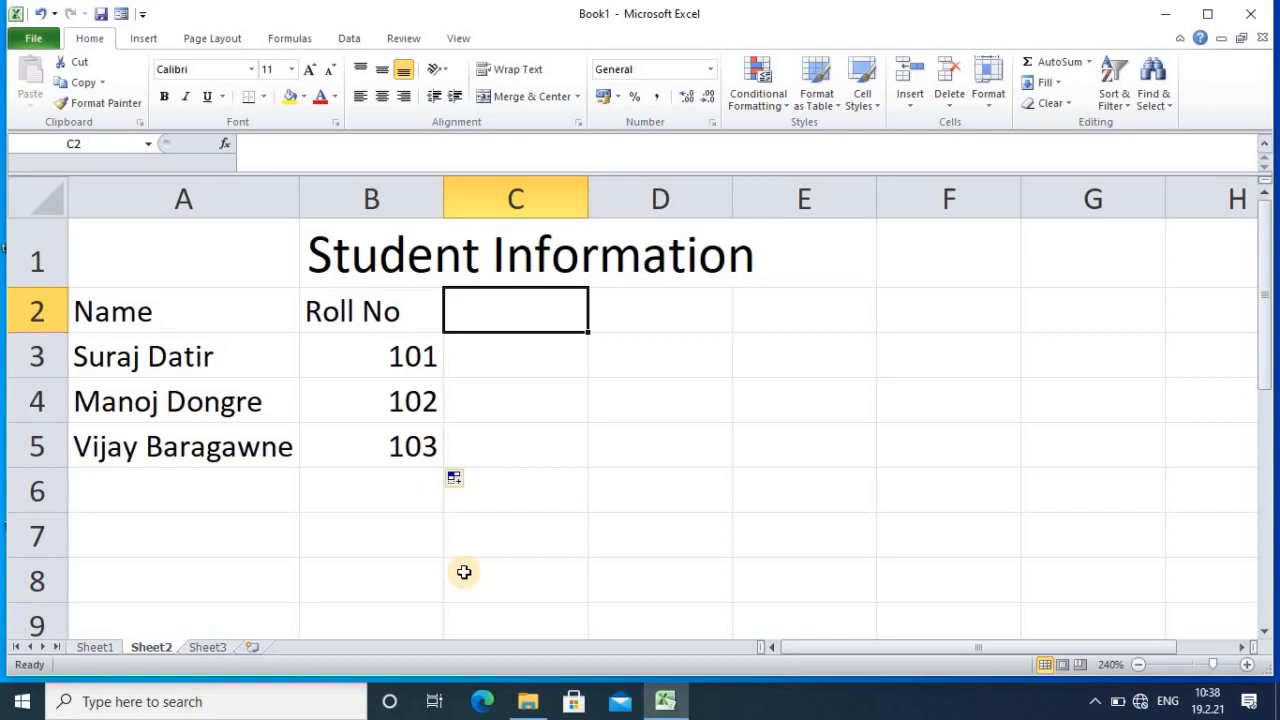
text(Address)
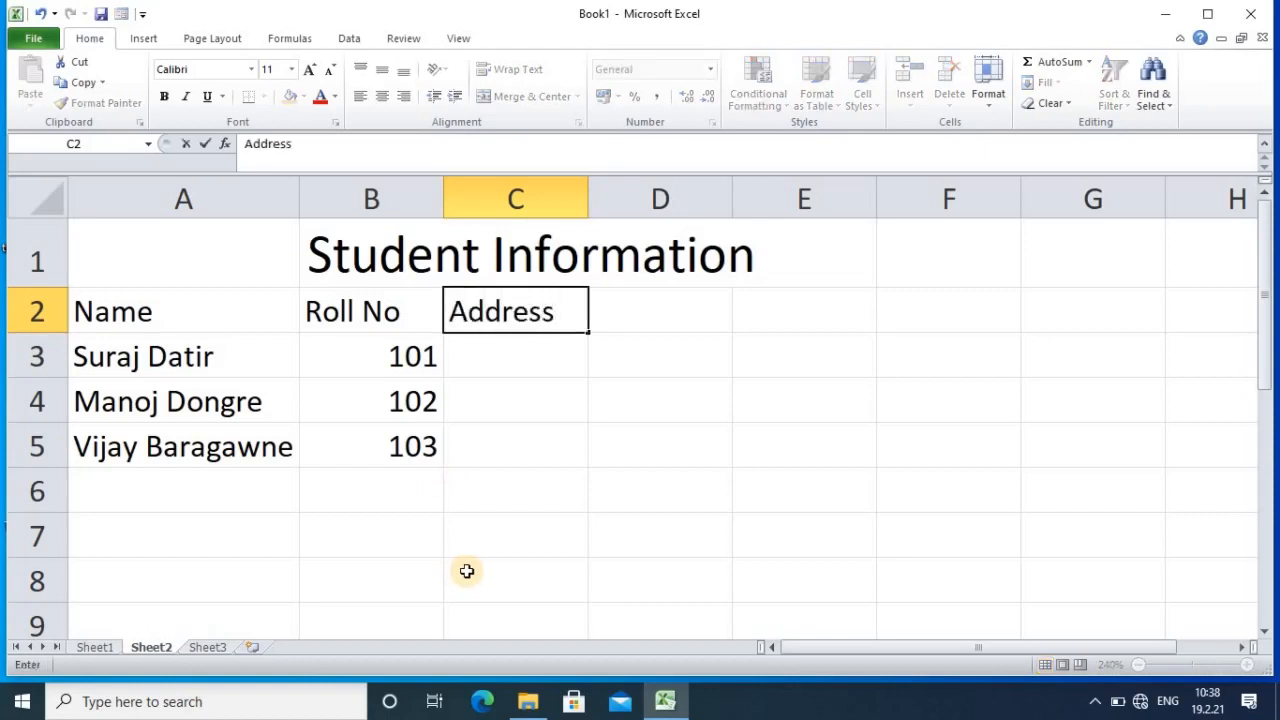
click(514, 356)
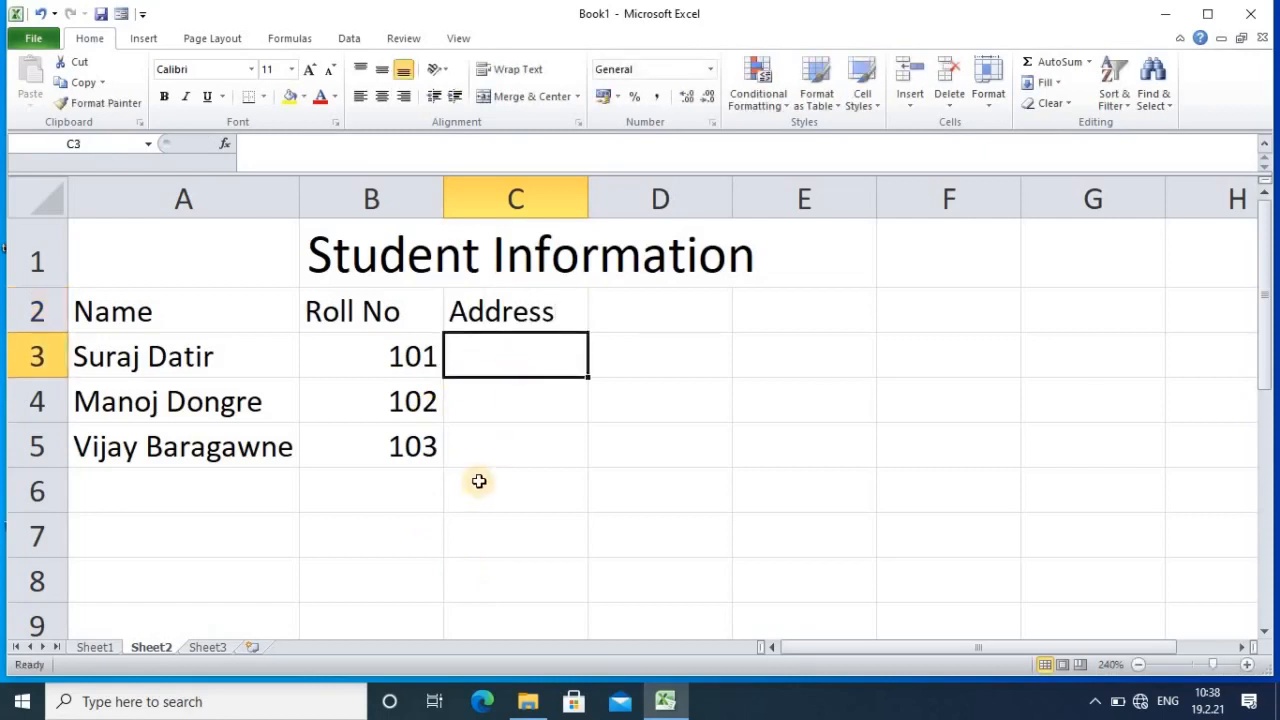
text(Ramtek)
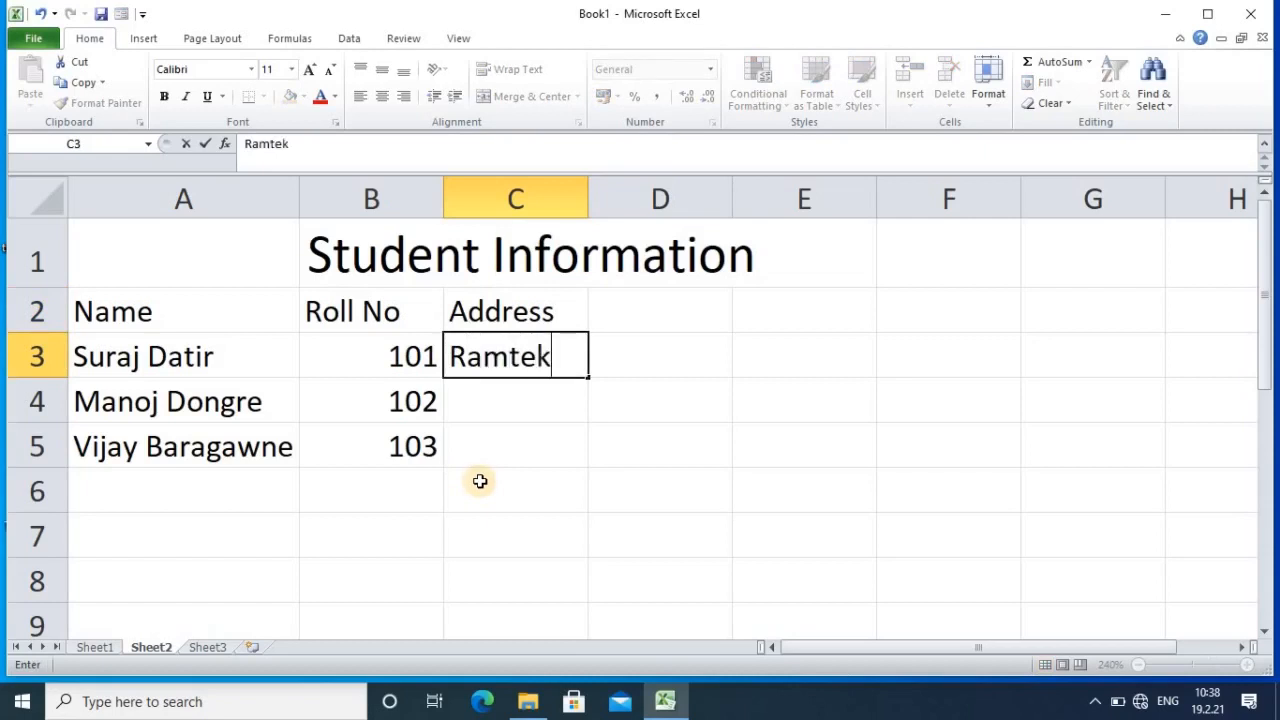
click(492, 402)
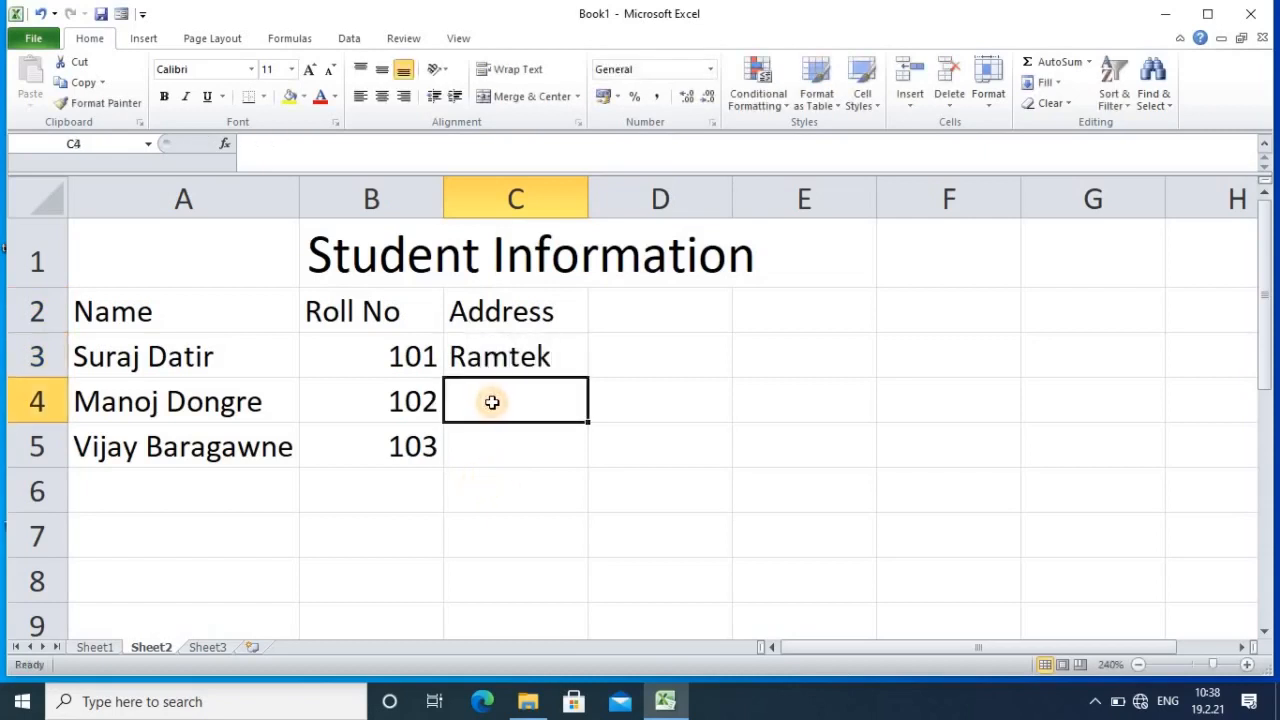
text(Na)
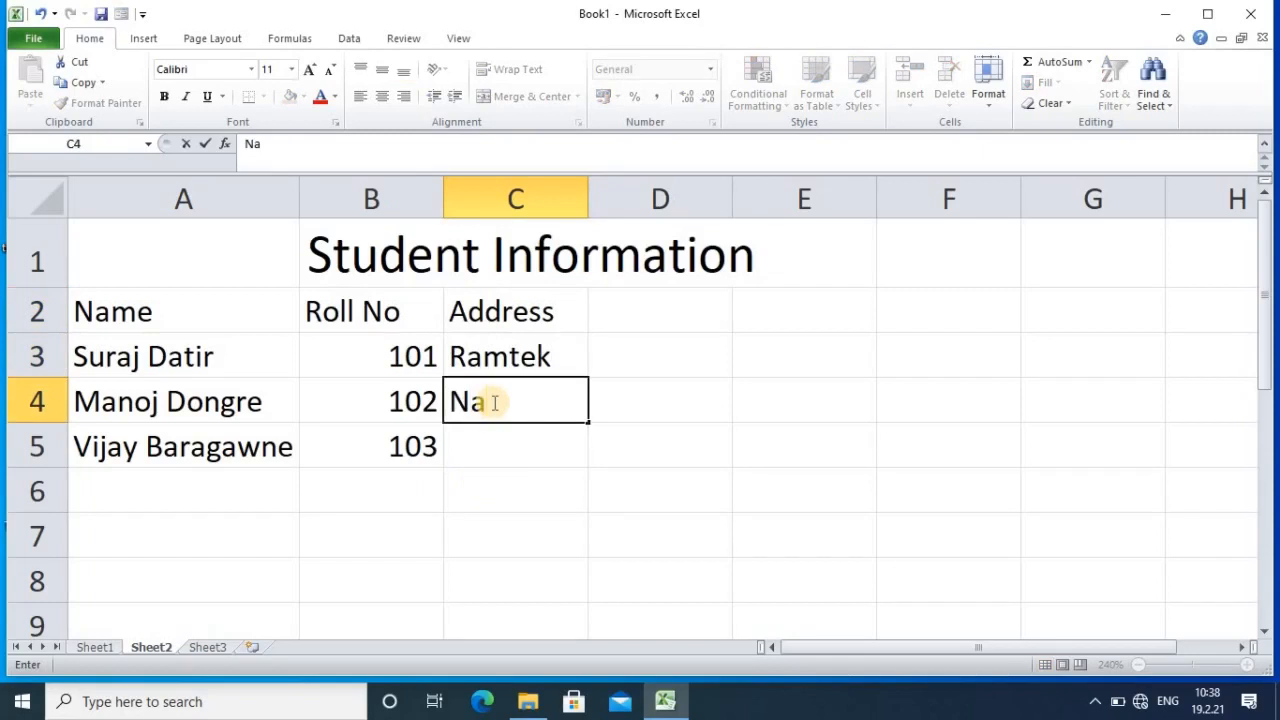
text(gpur)
click(494, 447)
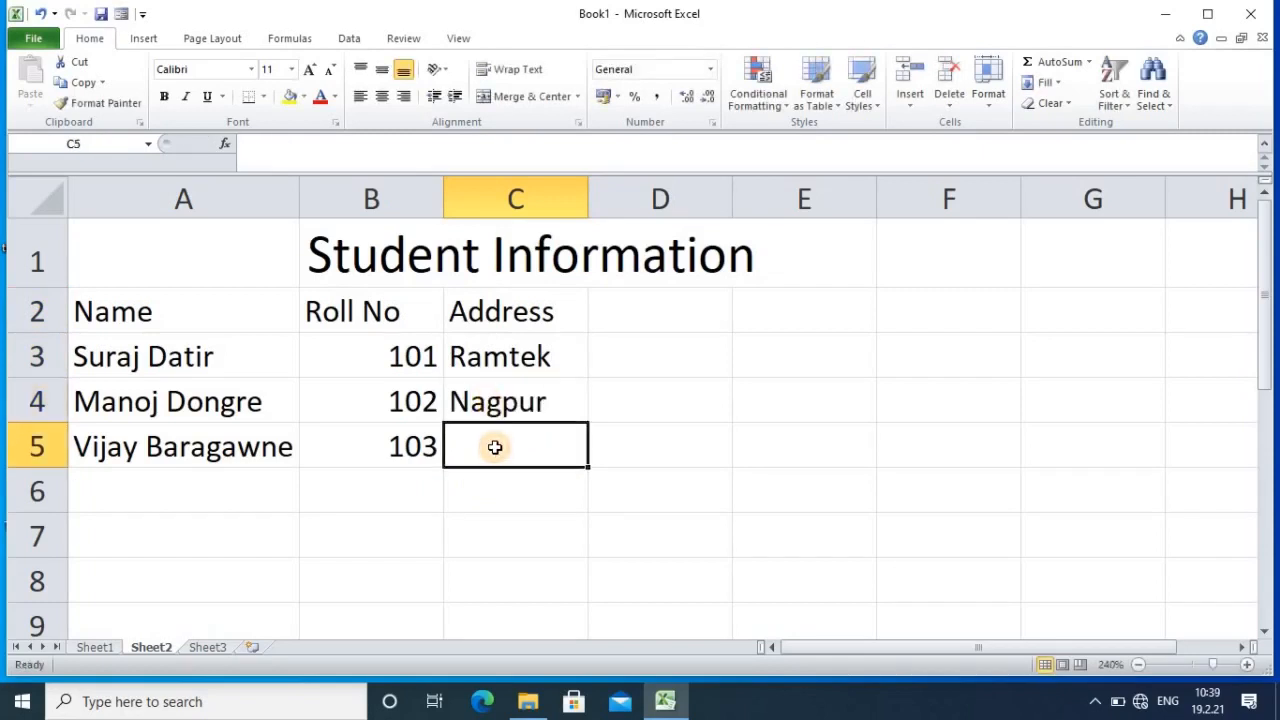
text(Bh)
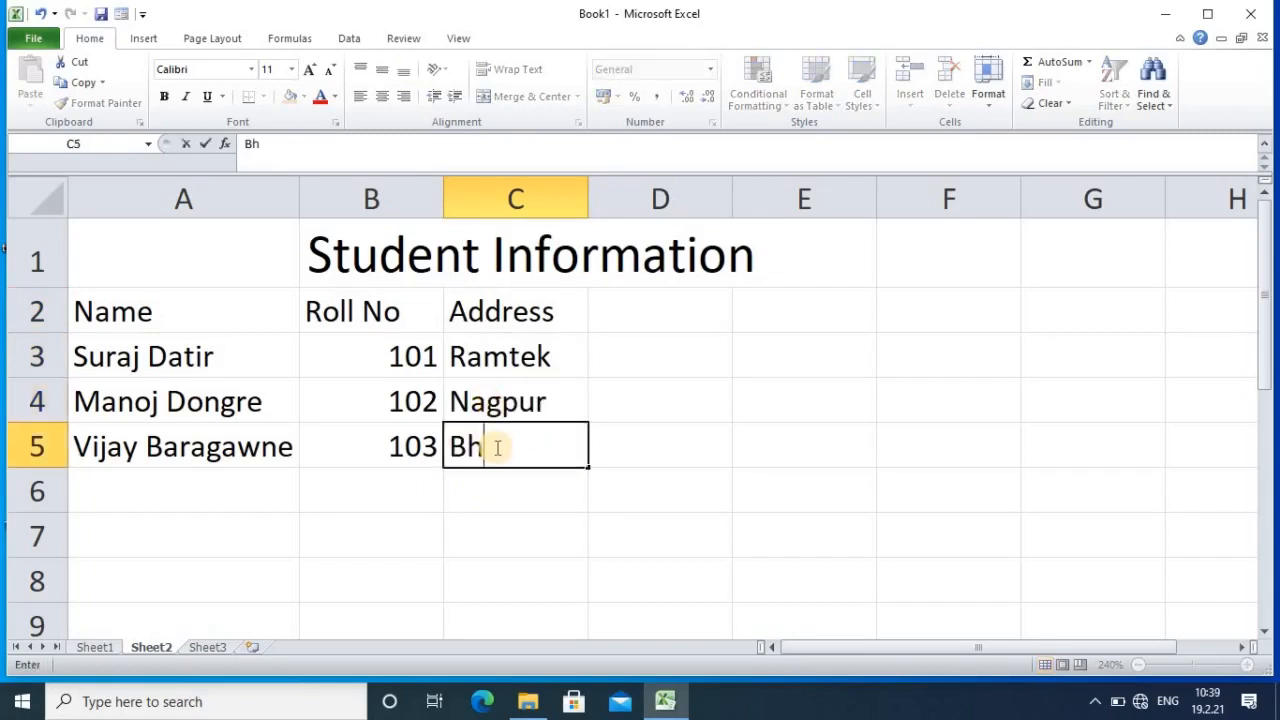
text(andara)
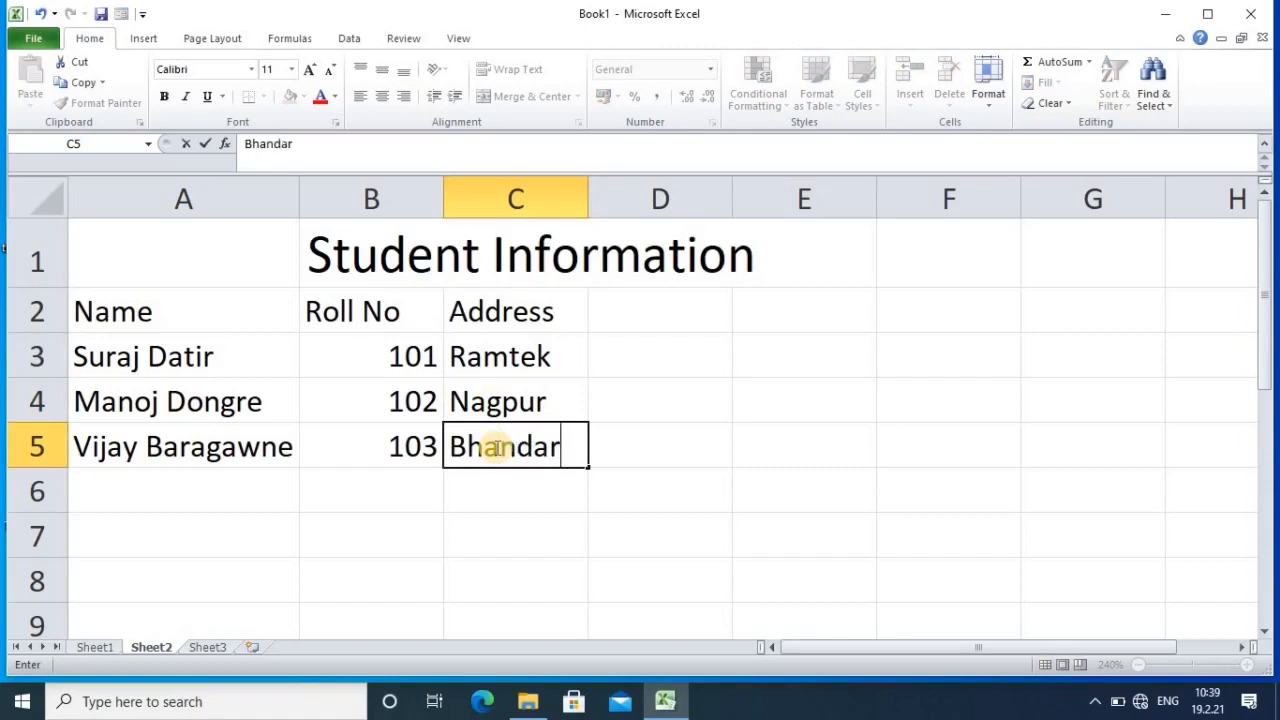
click(810, 455)
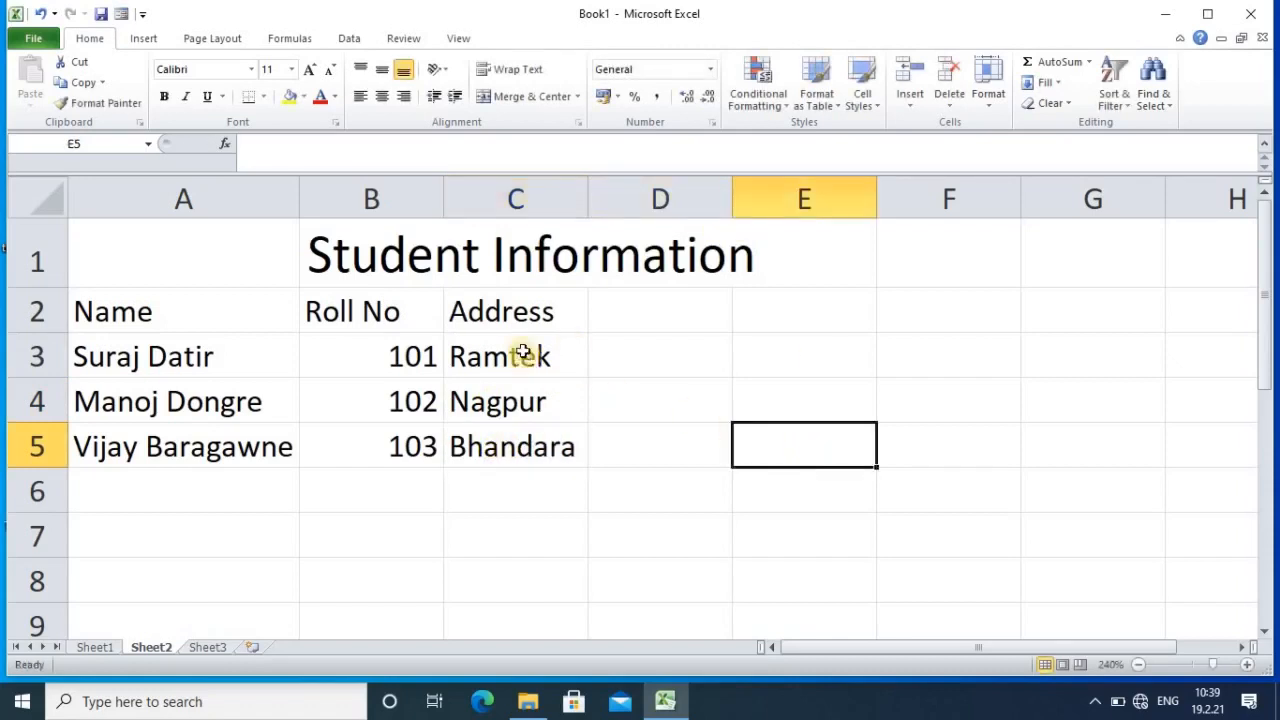
click(620, 312)
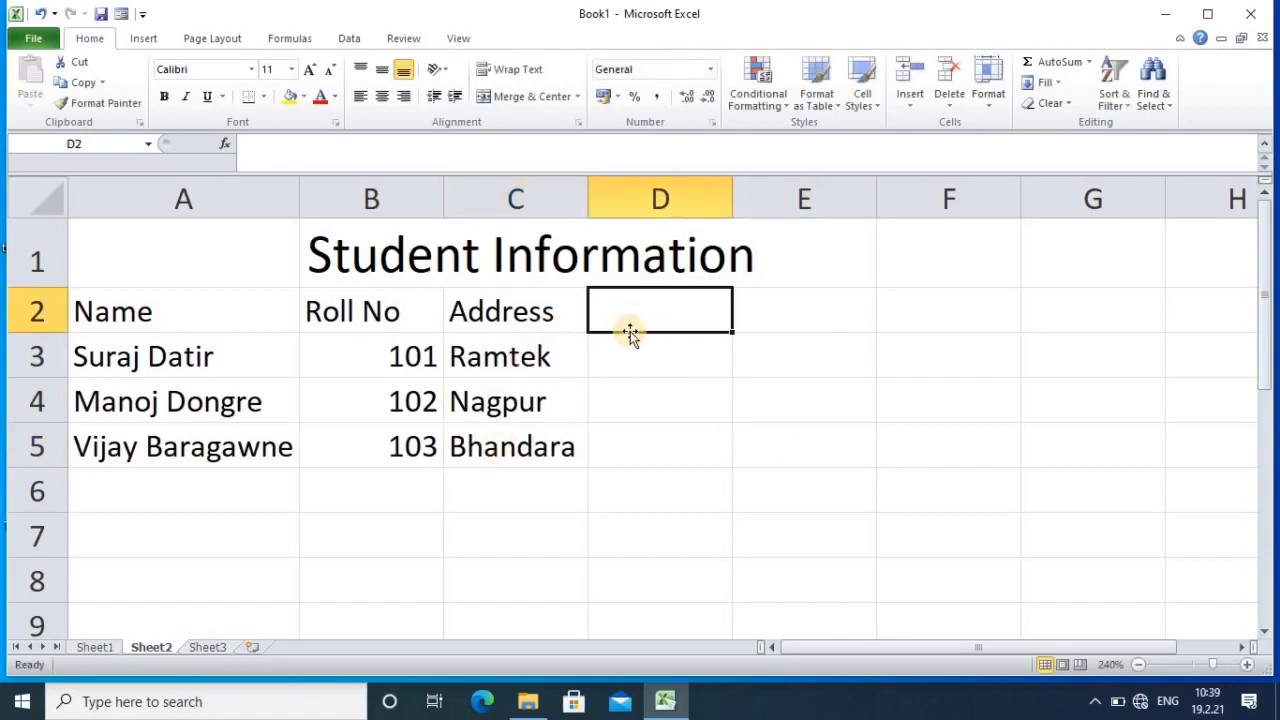
Step: Add a Contact Number header in D2, widen column D, and enter the first phone number
text(Con)
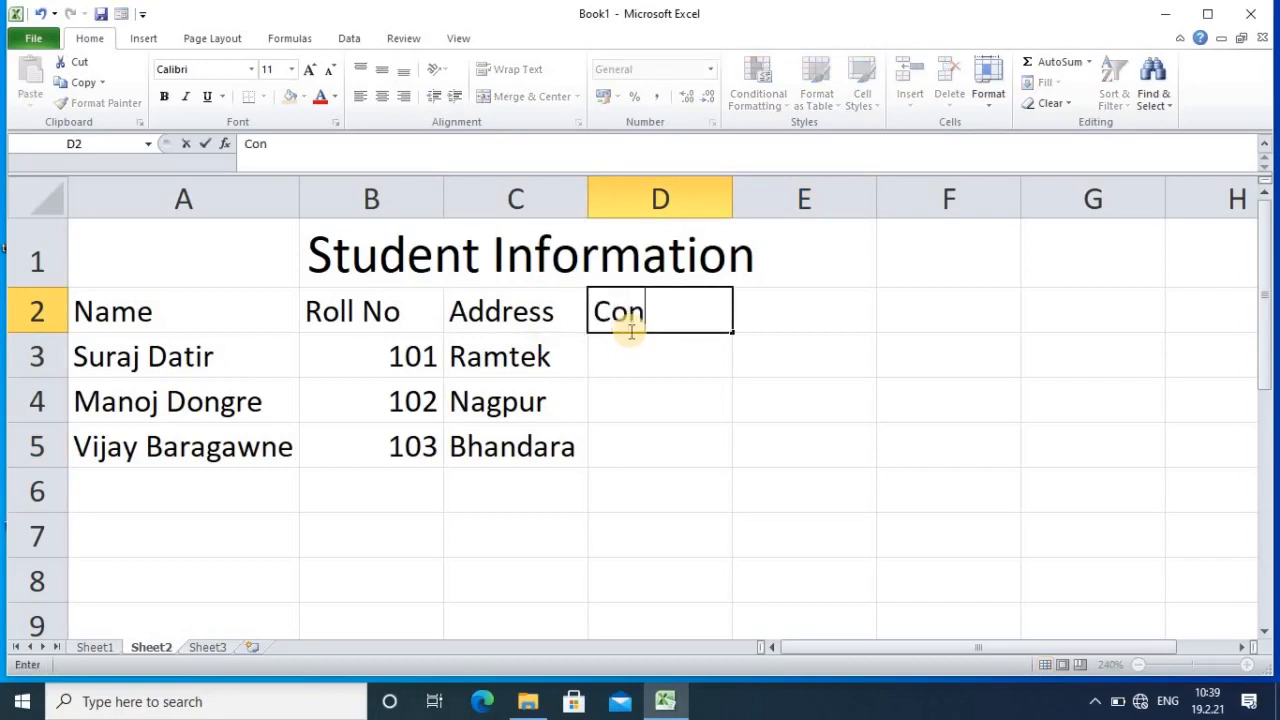
text(tact Number)
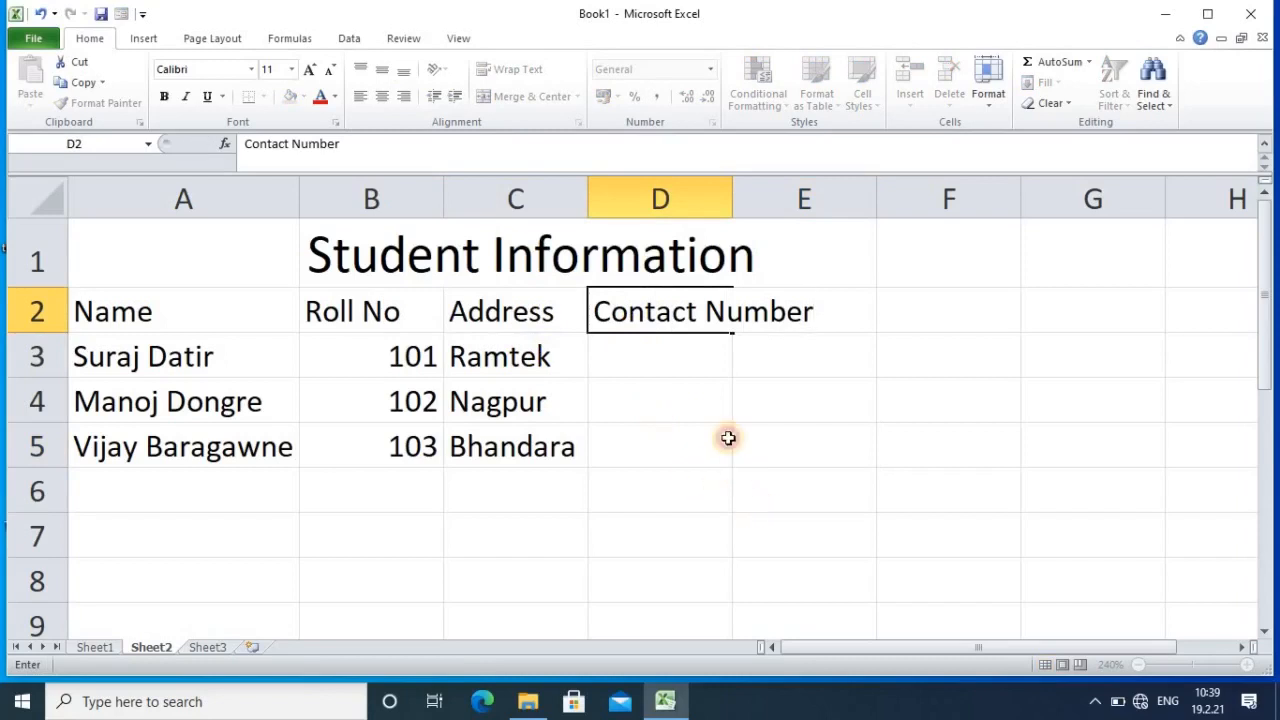
click(748, 482)
drag(730, 204, 824, 206)
click(675, 362)
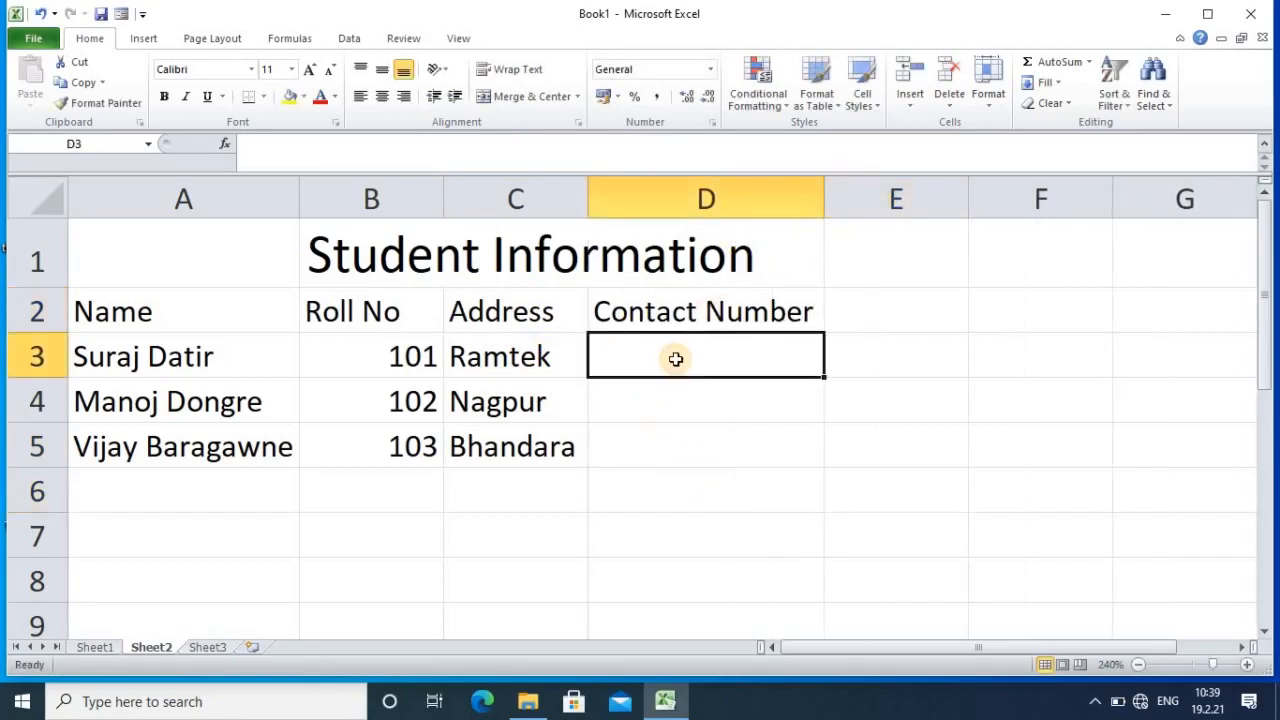
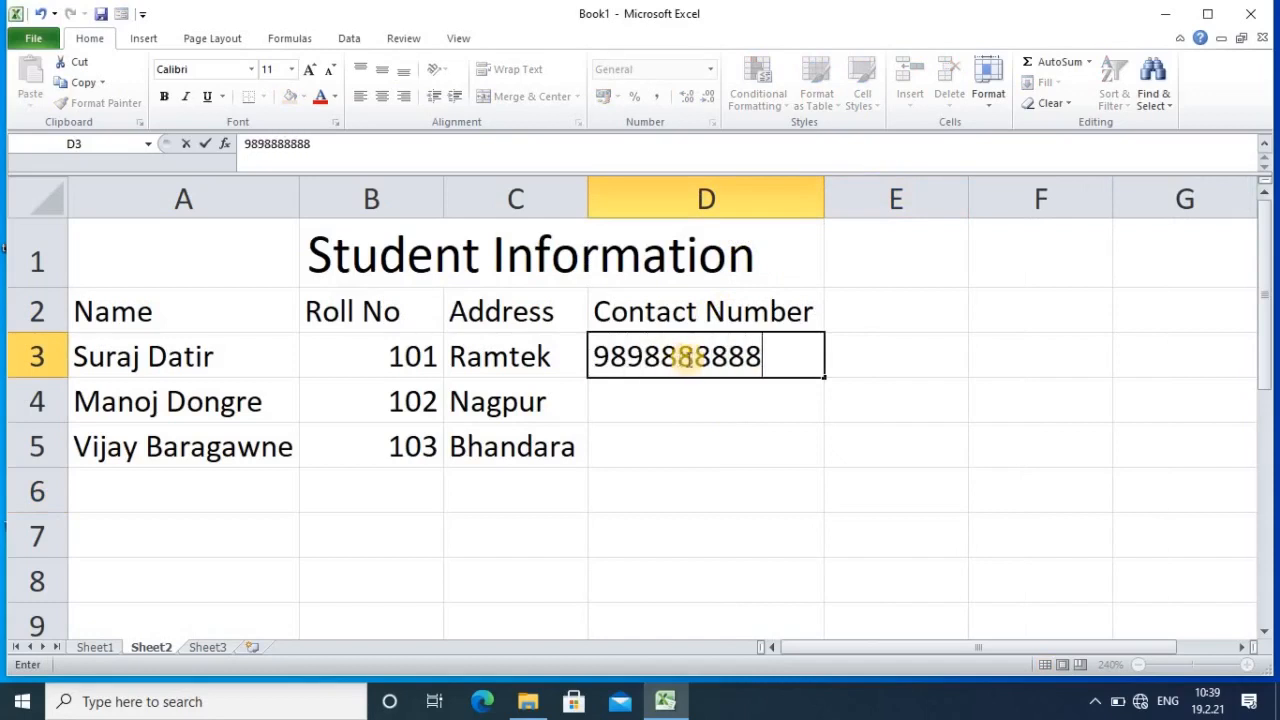
key(Return)
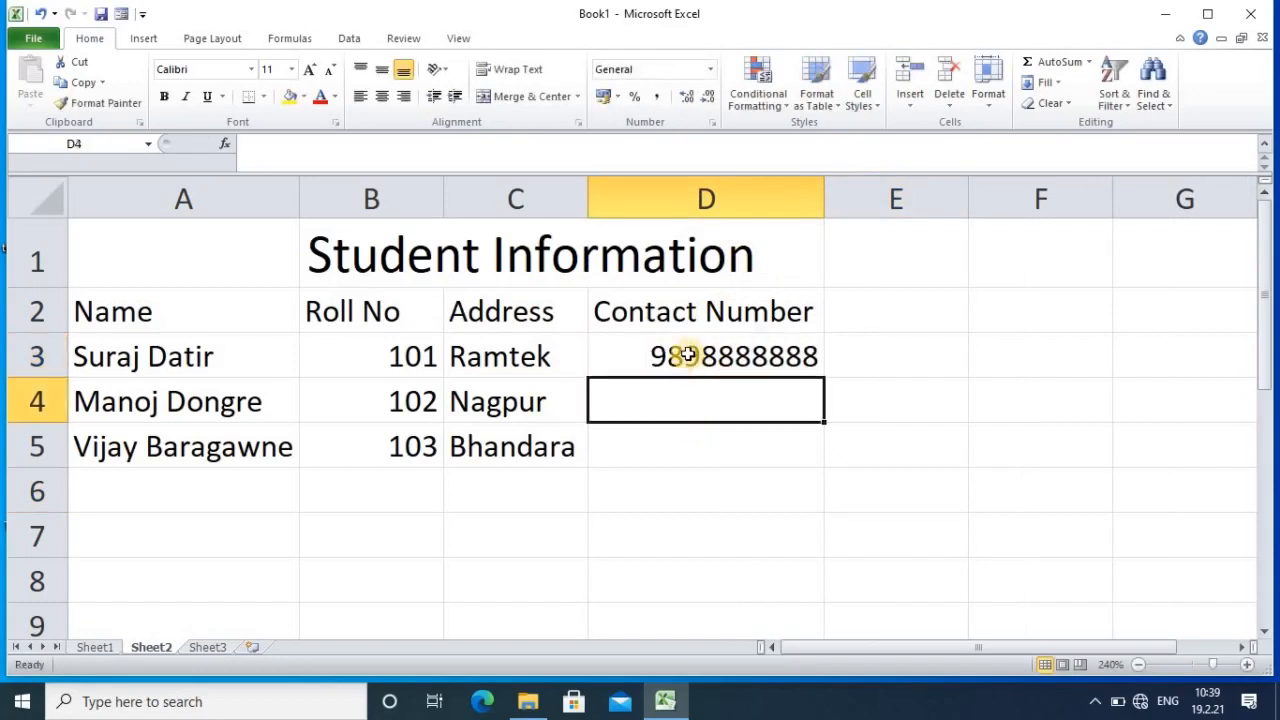
Step: Copy the phone number to D4:D5 and change their last digits so each differs
click(688, 355)
drag(824, 380, 834, 454)
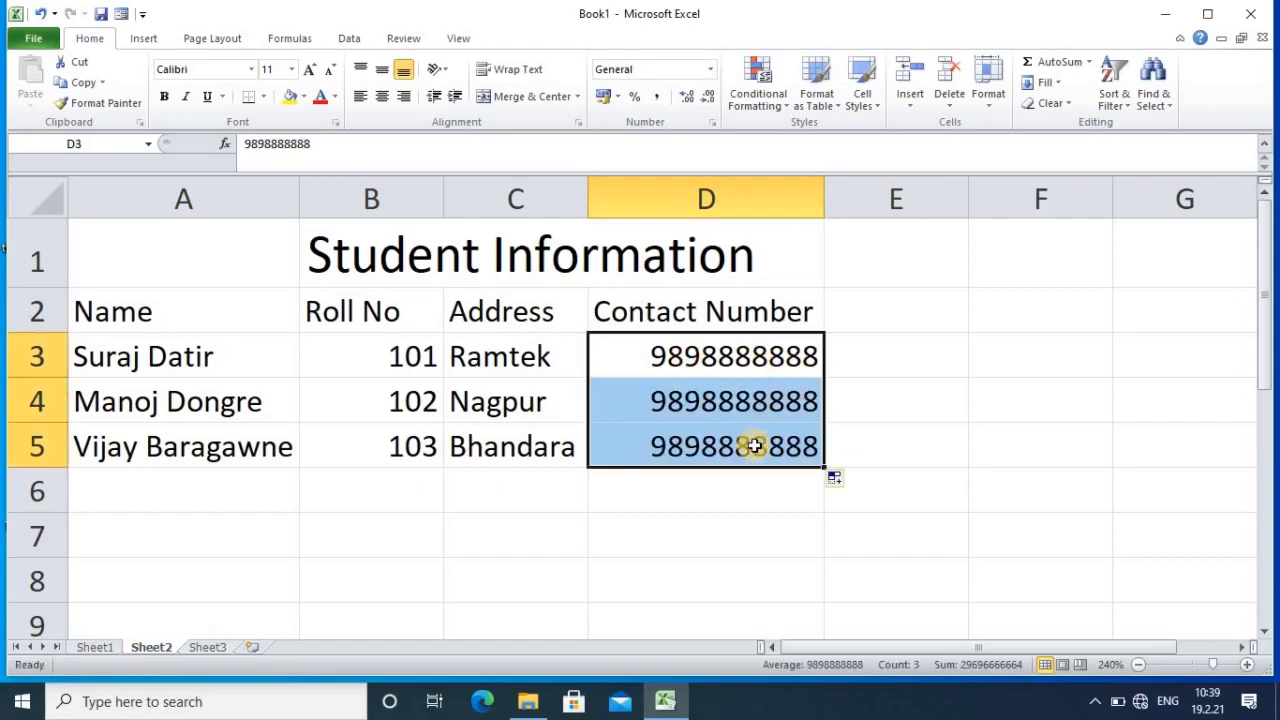
double_click(813, 402)
key(BackSpace)
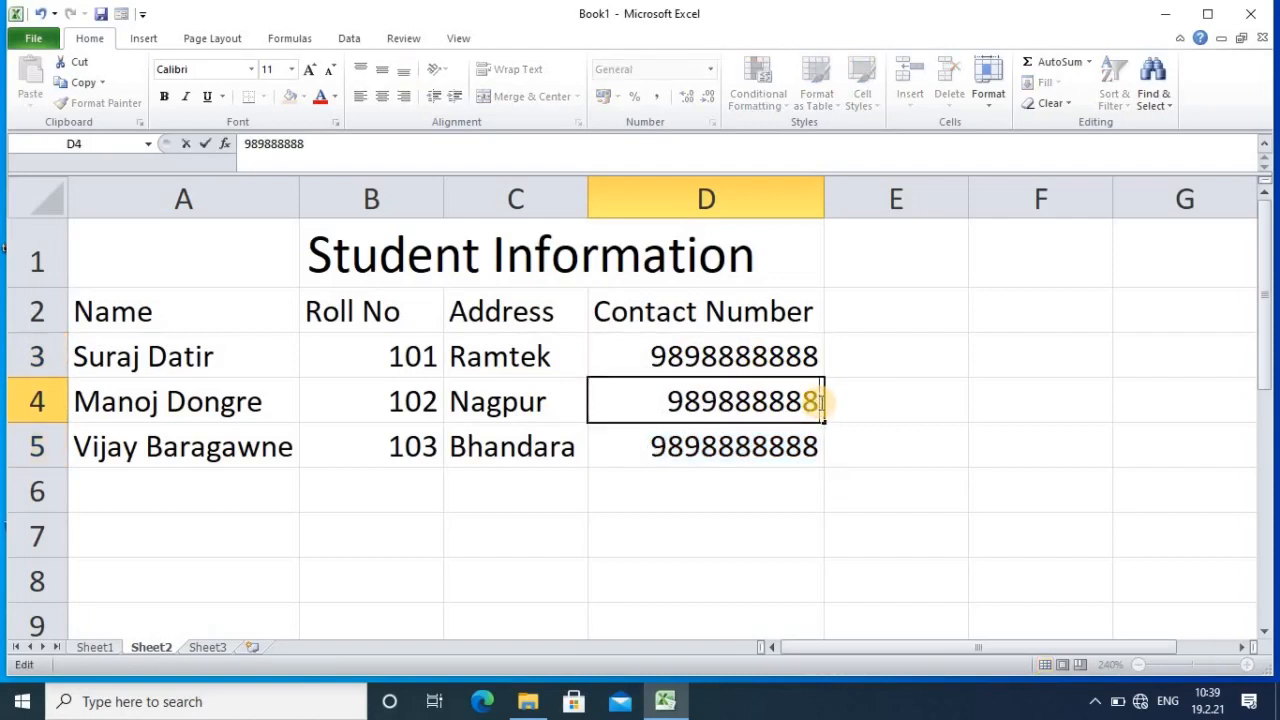
text(2)
double_click(806, 447)
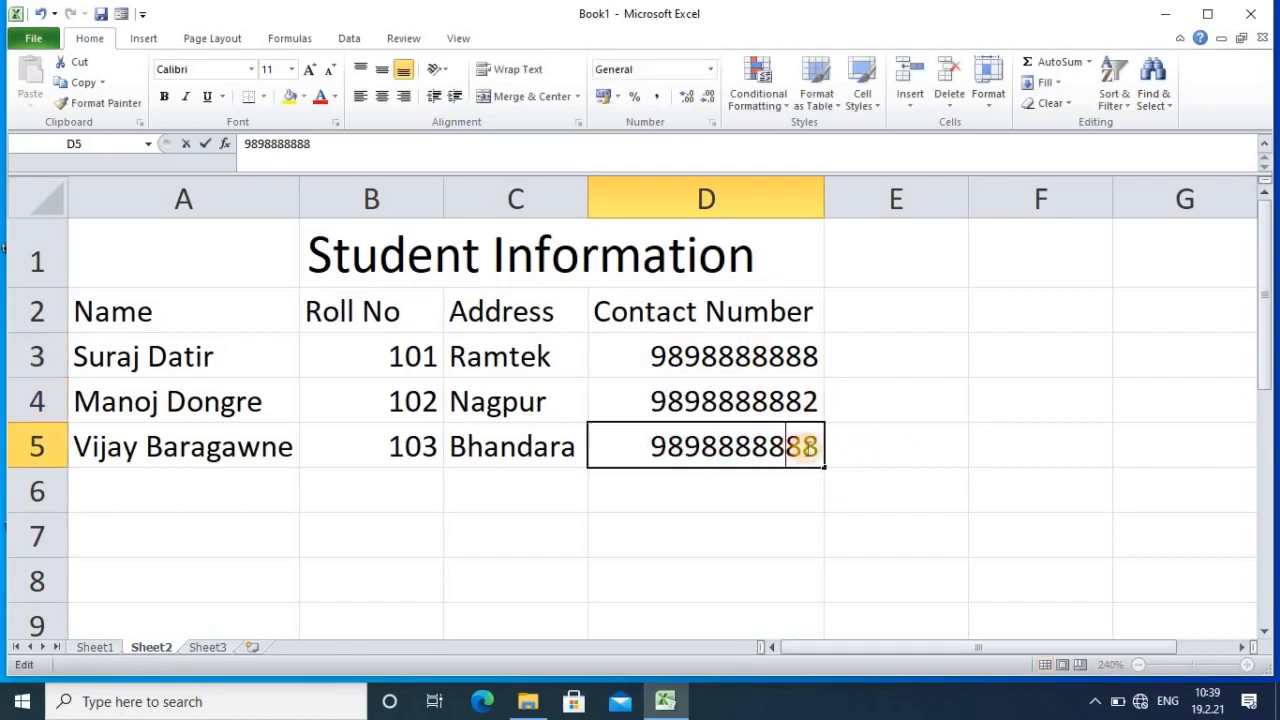
key(BackSpace)
text(6)
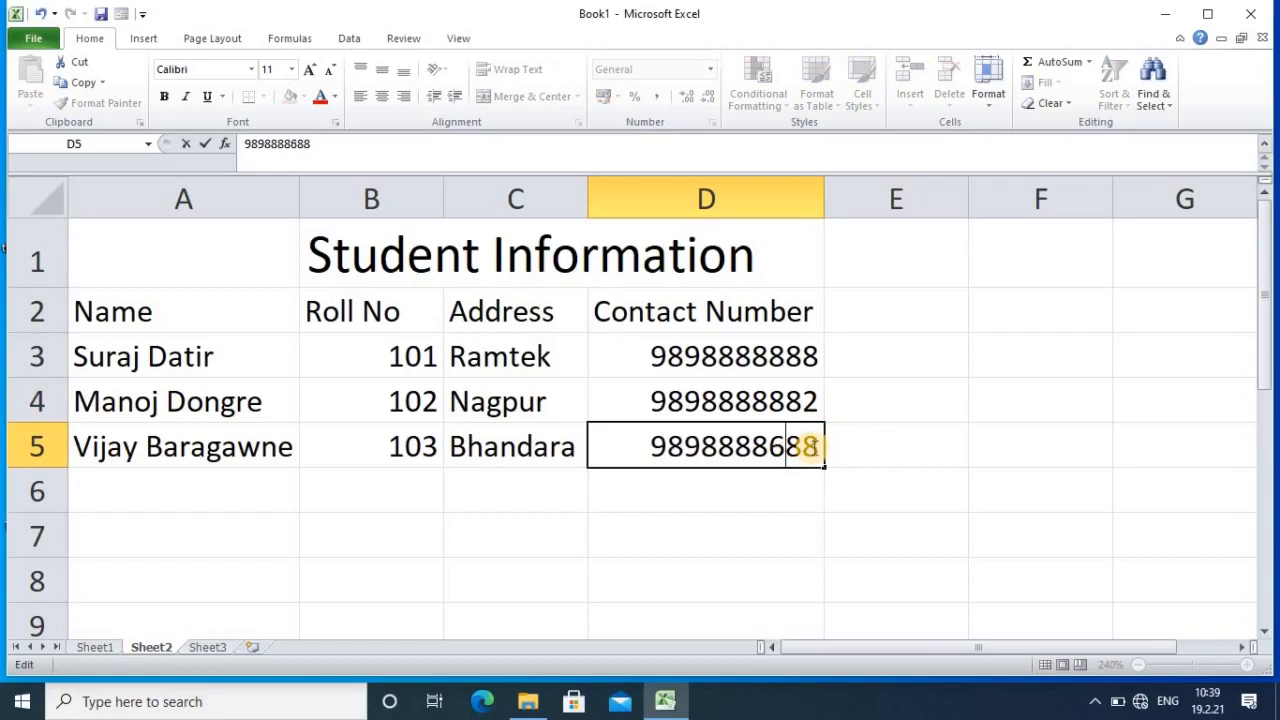
click(282, 545)
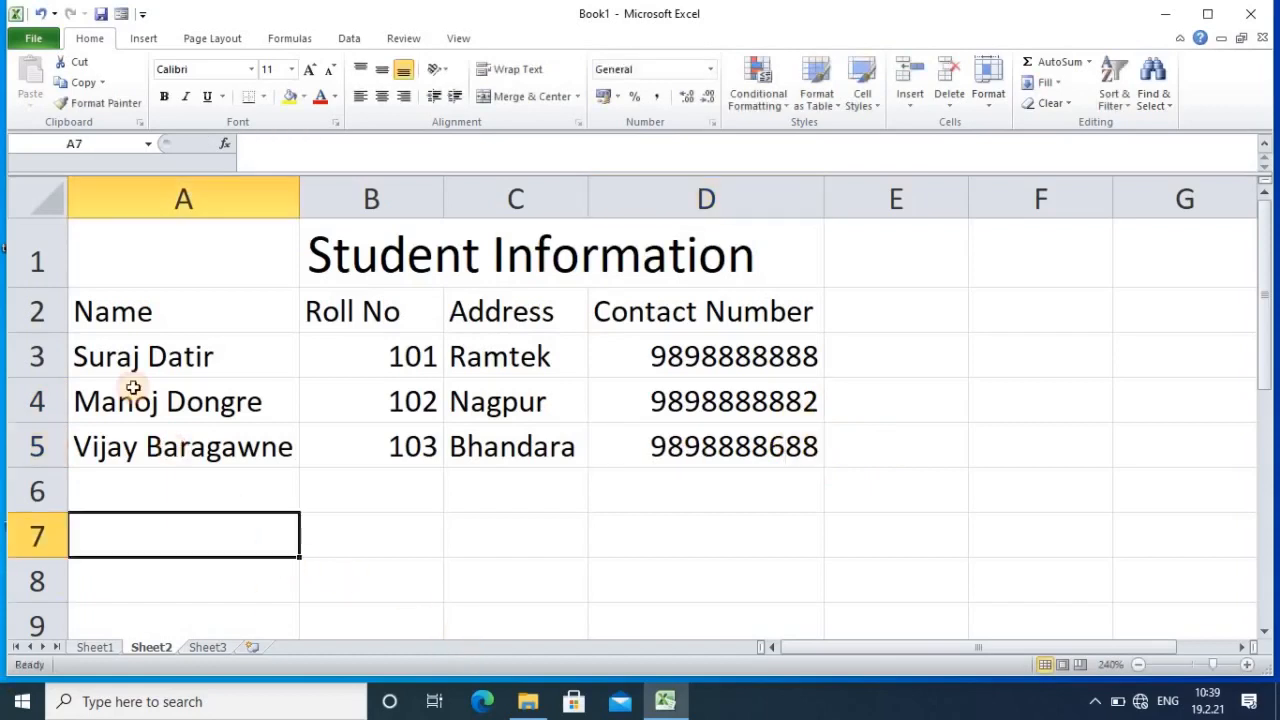
Step: Select A2:D5 and apply Align Left, after briefly trying Center
drag(99, 300, 662, 446)
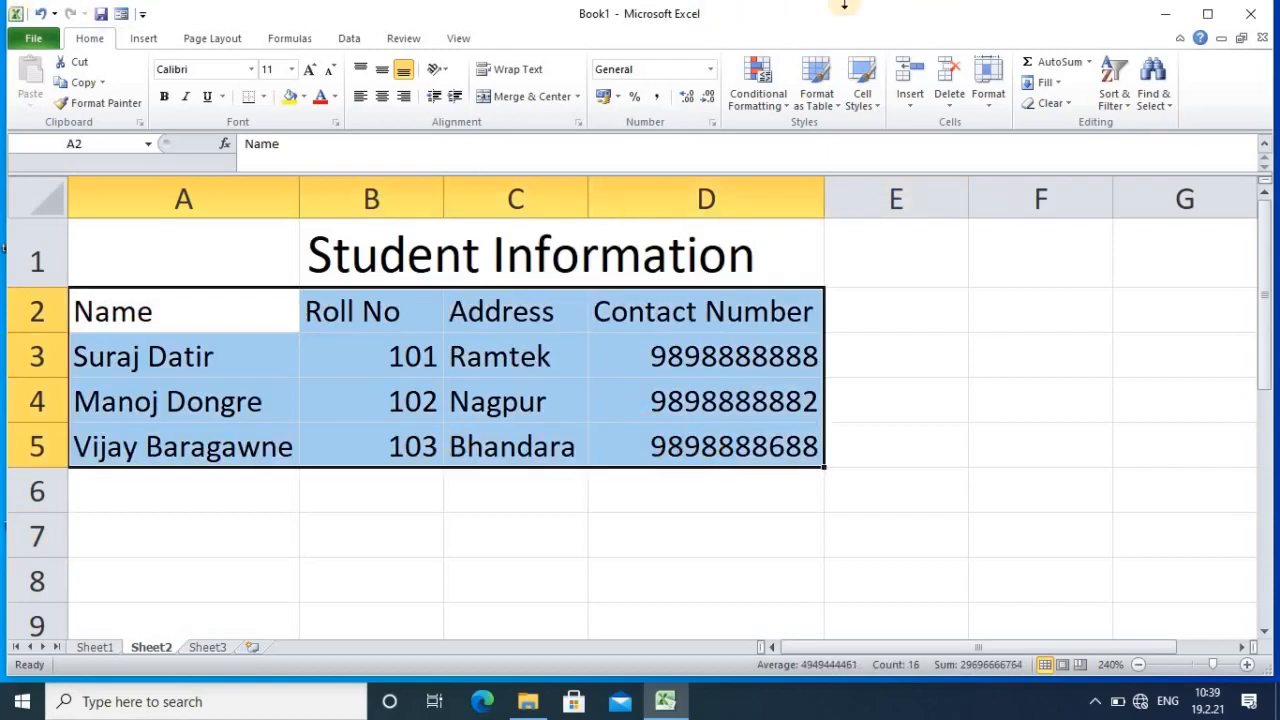
click(383, 96)
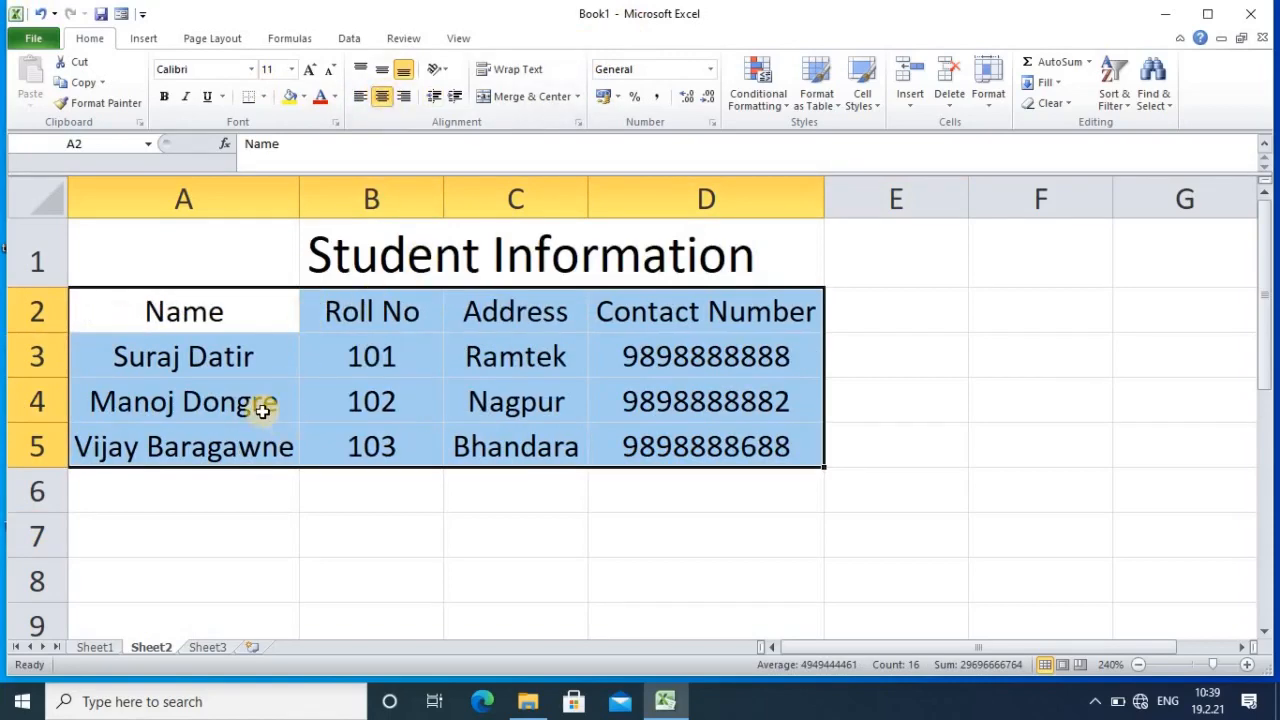
click(357, 96)
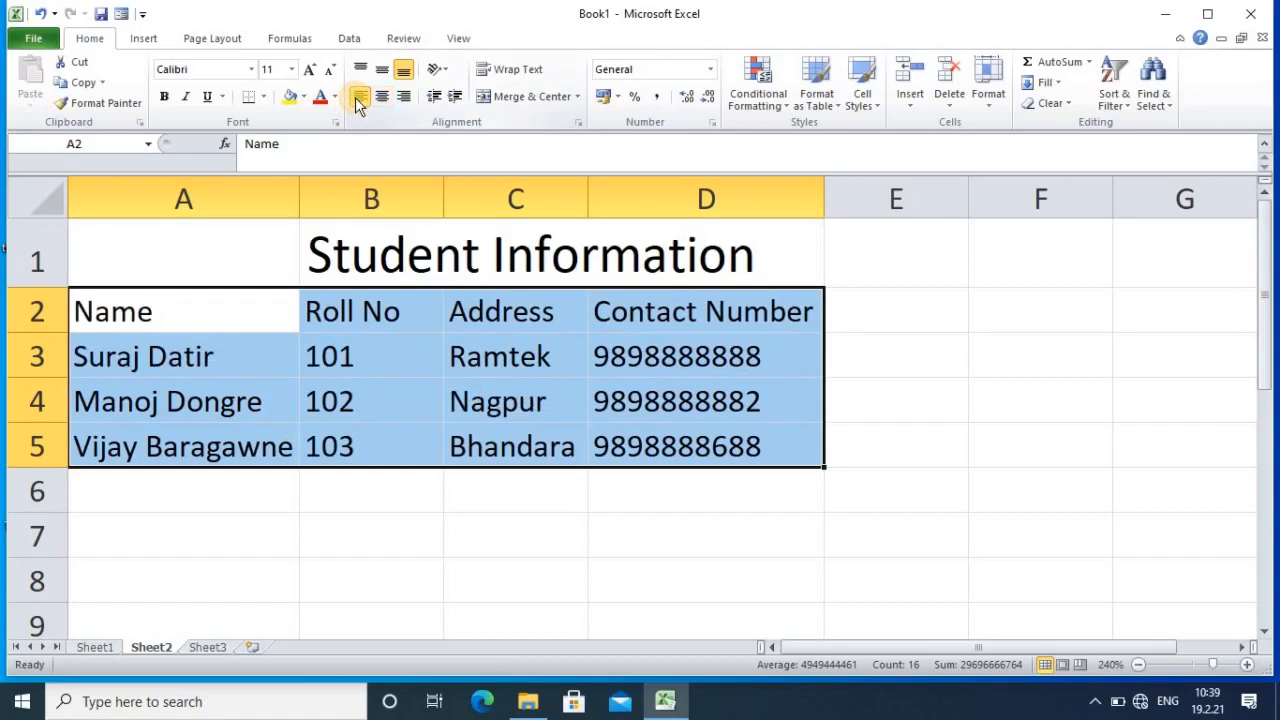
click(382, 96)
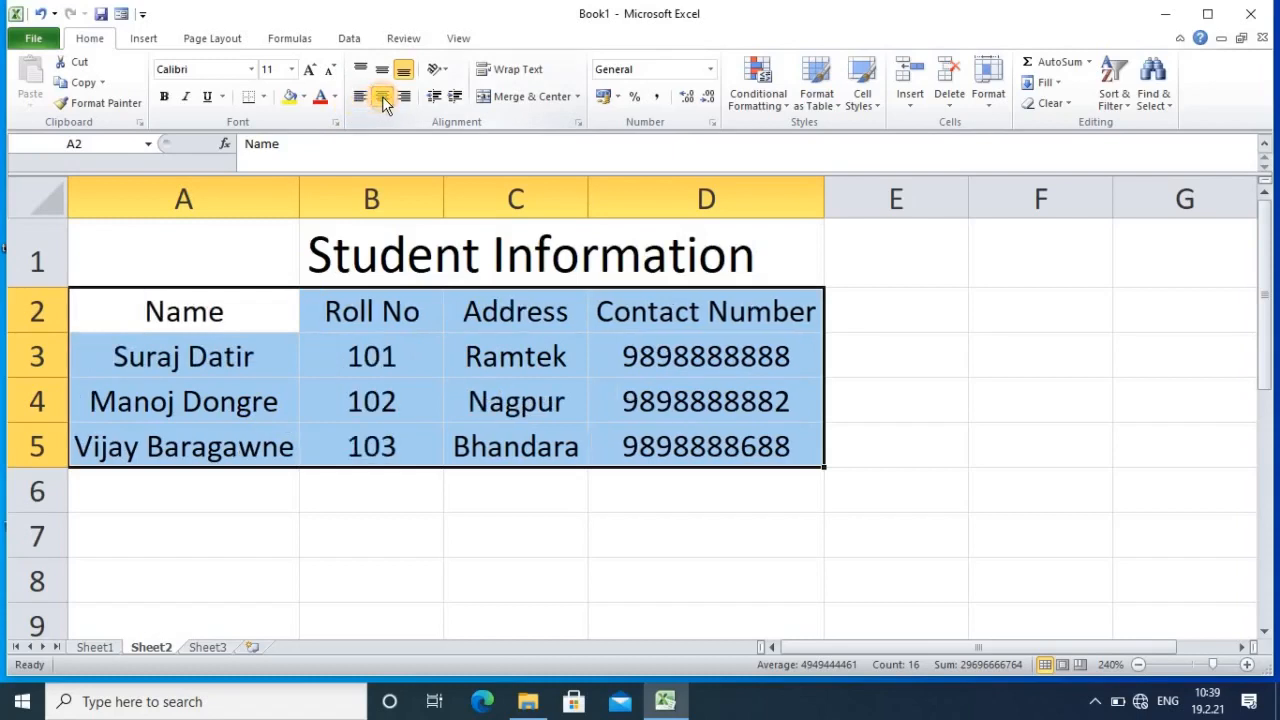
click(358, 96)
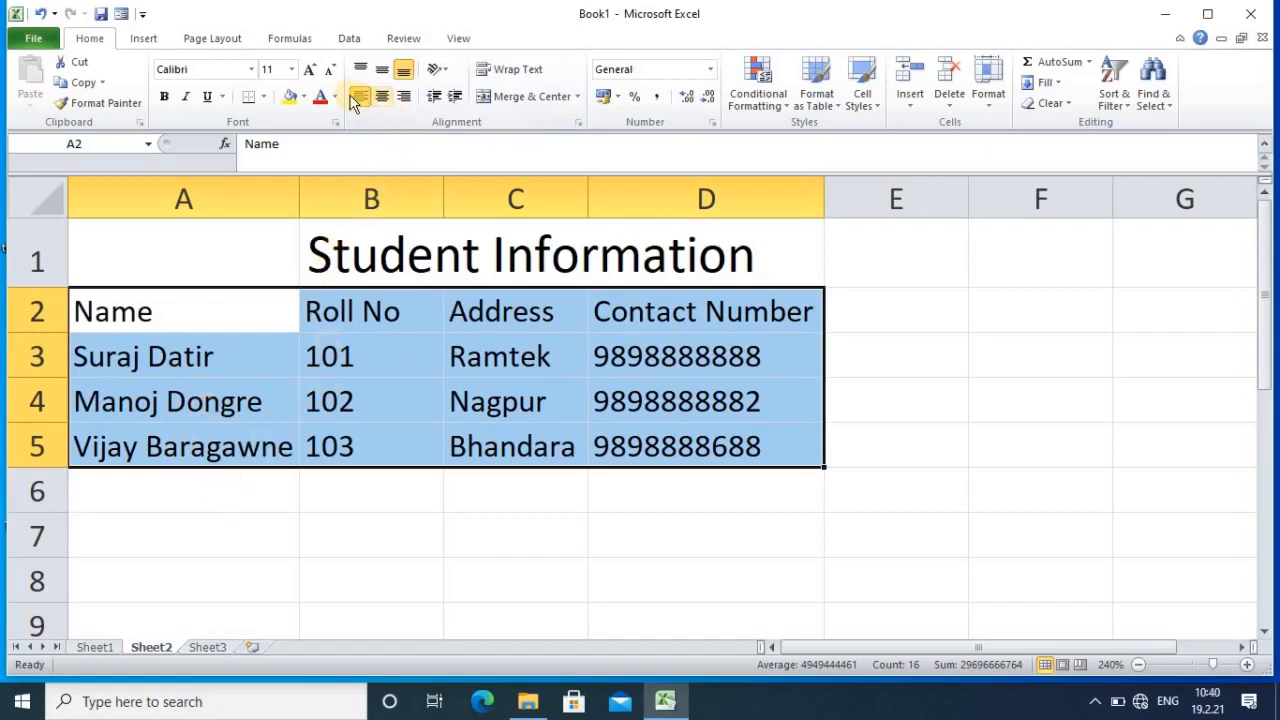
Step: Apply All Borders to the A2:D5 student table
click(264, 96)
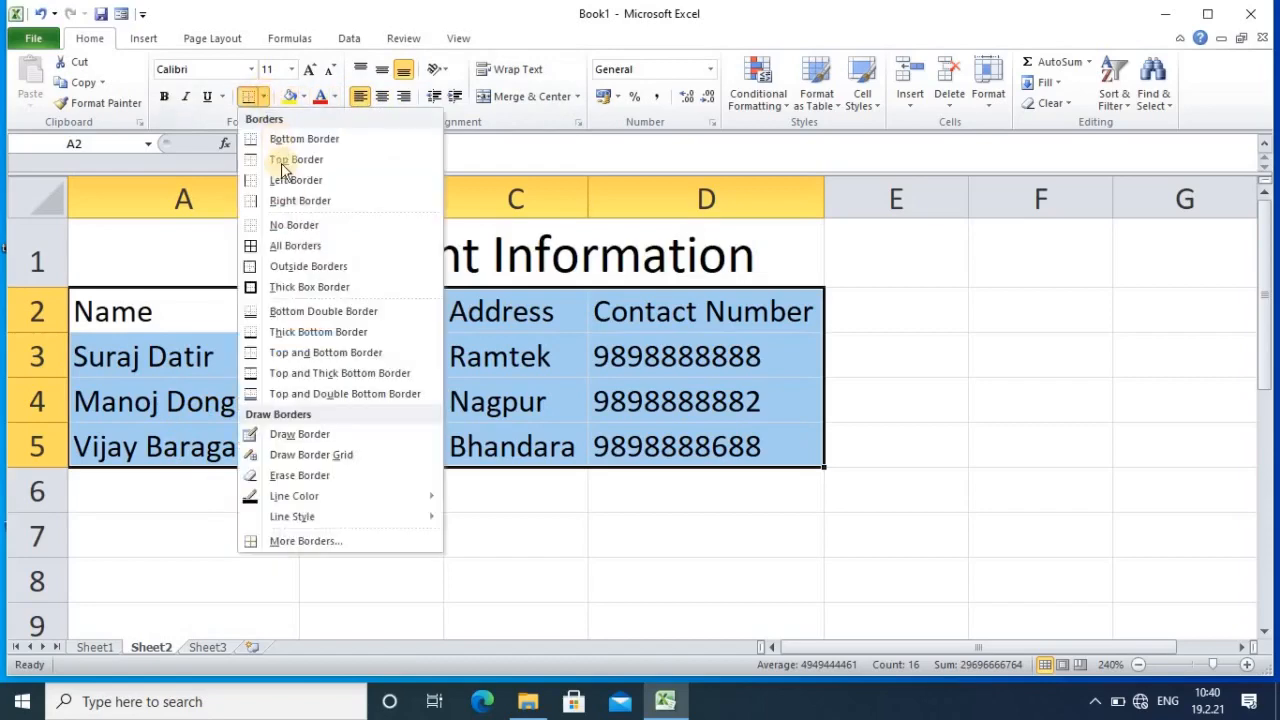
click(296, 250)
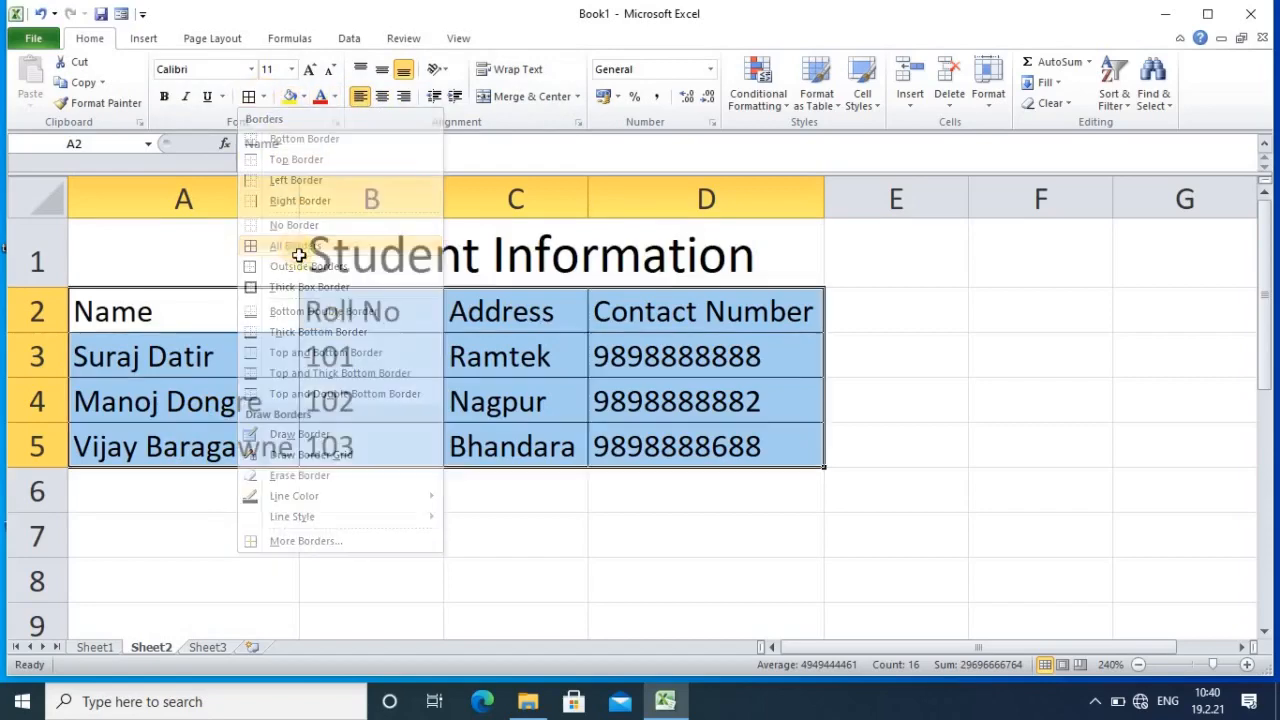
click(414, 571)
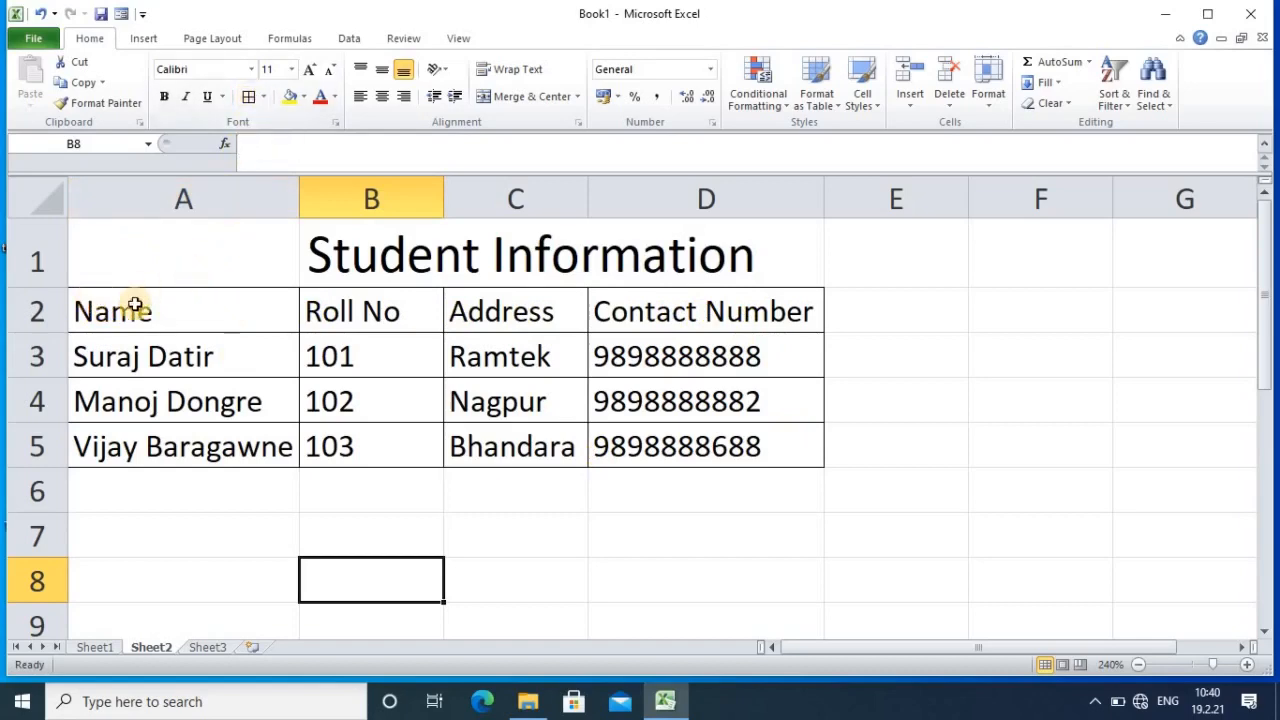
Step: Give the A2:D2 header row a light gray fill and red font colour
drag(135, 305, 705, 314)
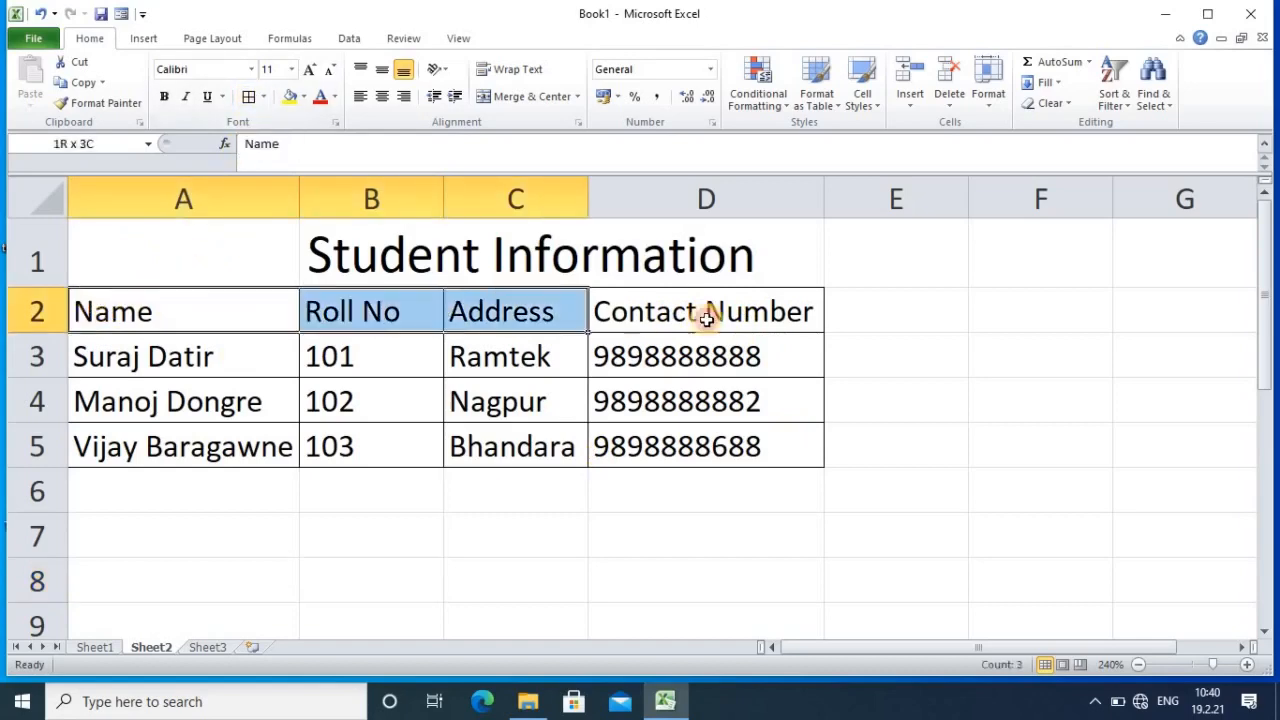
click(303, 99)
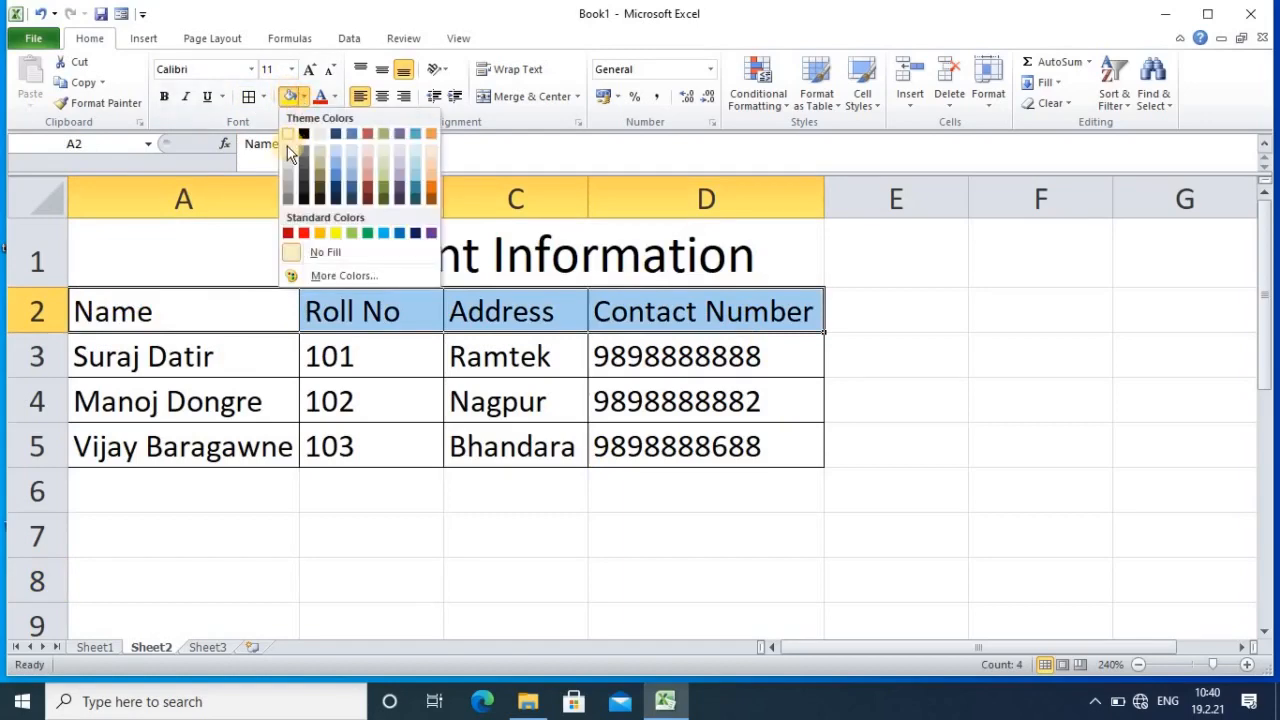
click(288, 153)
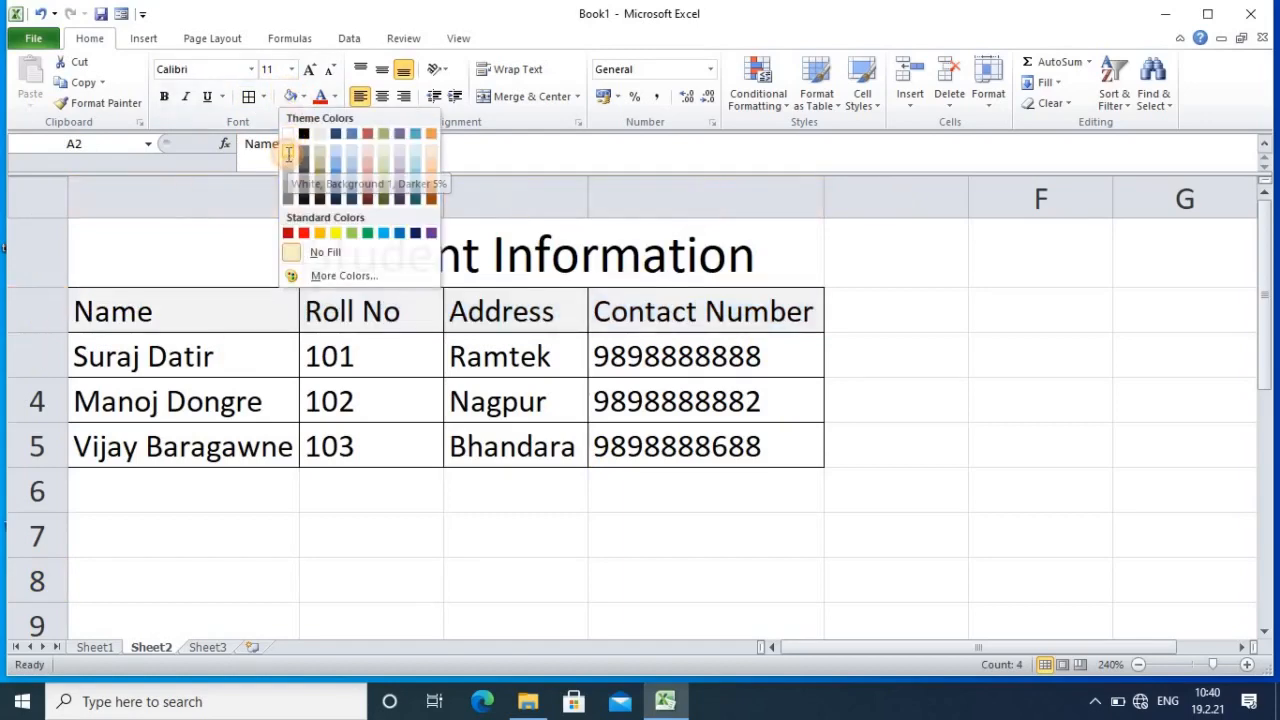
click(335, 97)
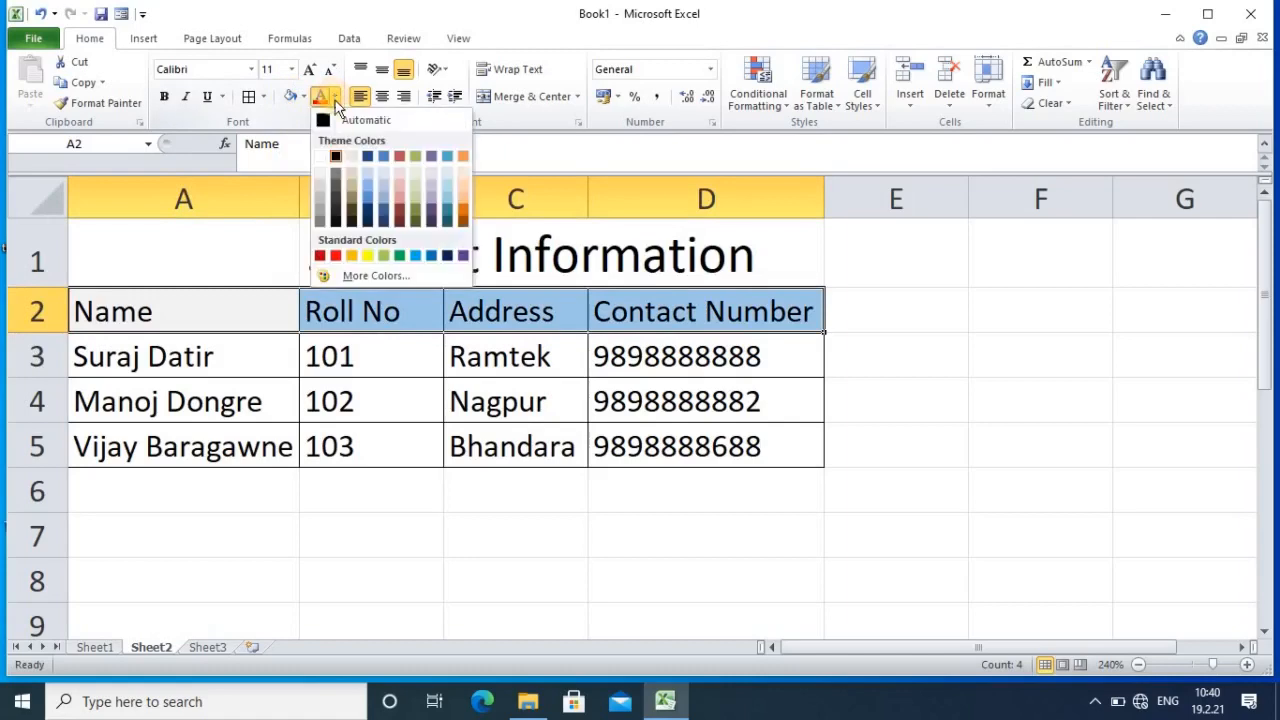
click(335, 255)
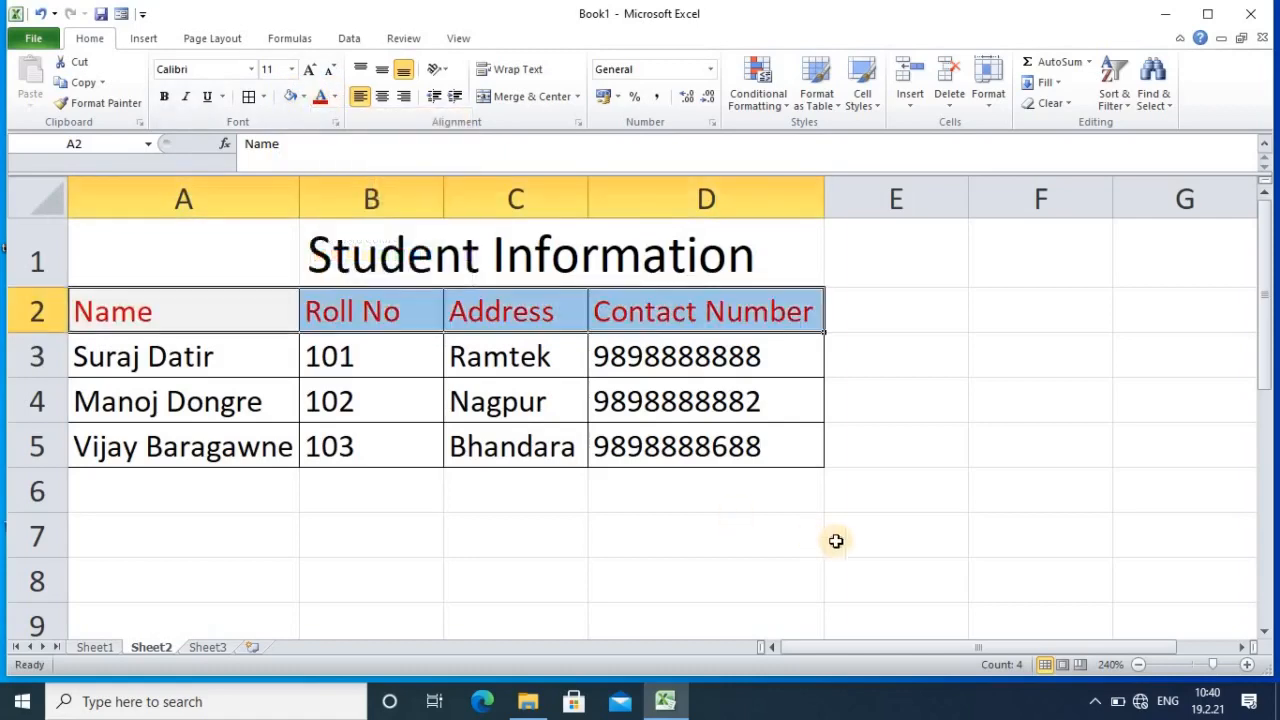
click(838, 540)
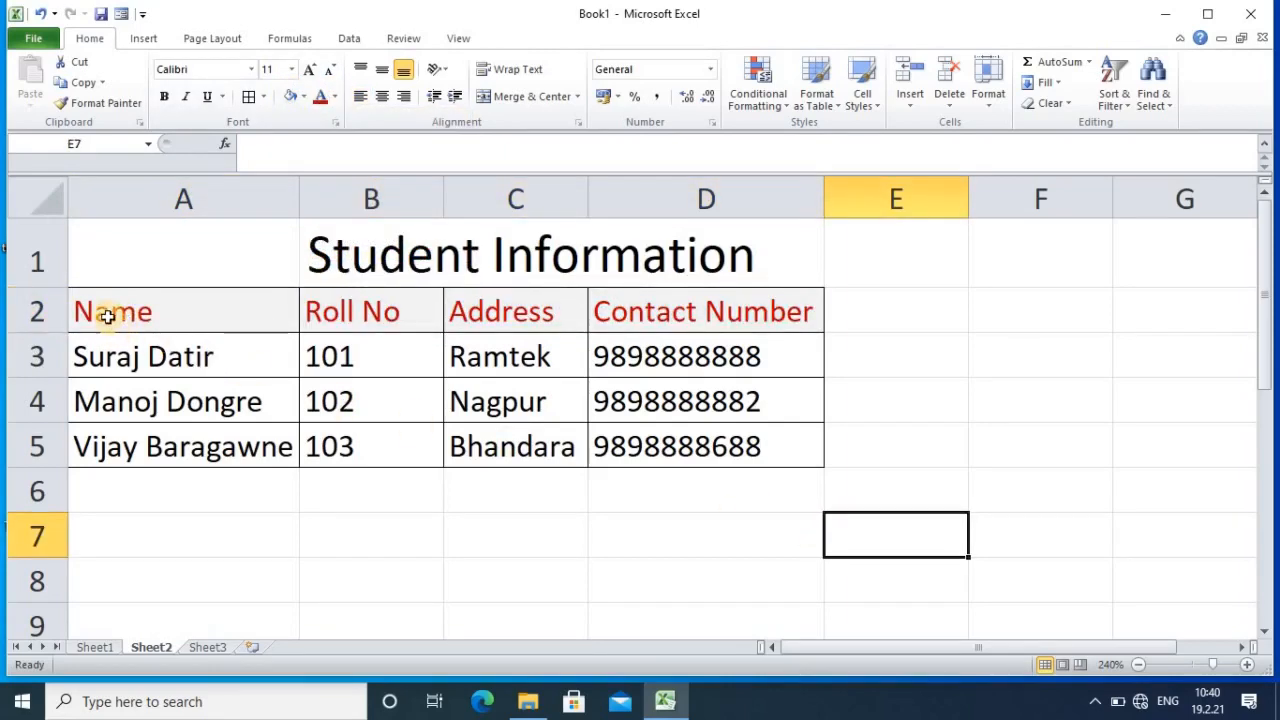
Step: Change the header row fill to a darker gray
drag(94, 292, 694, 323)
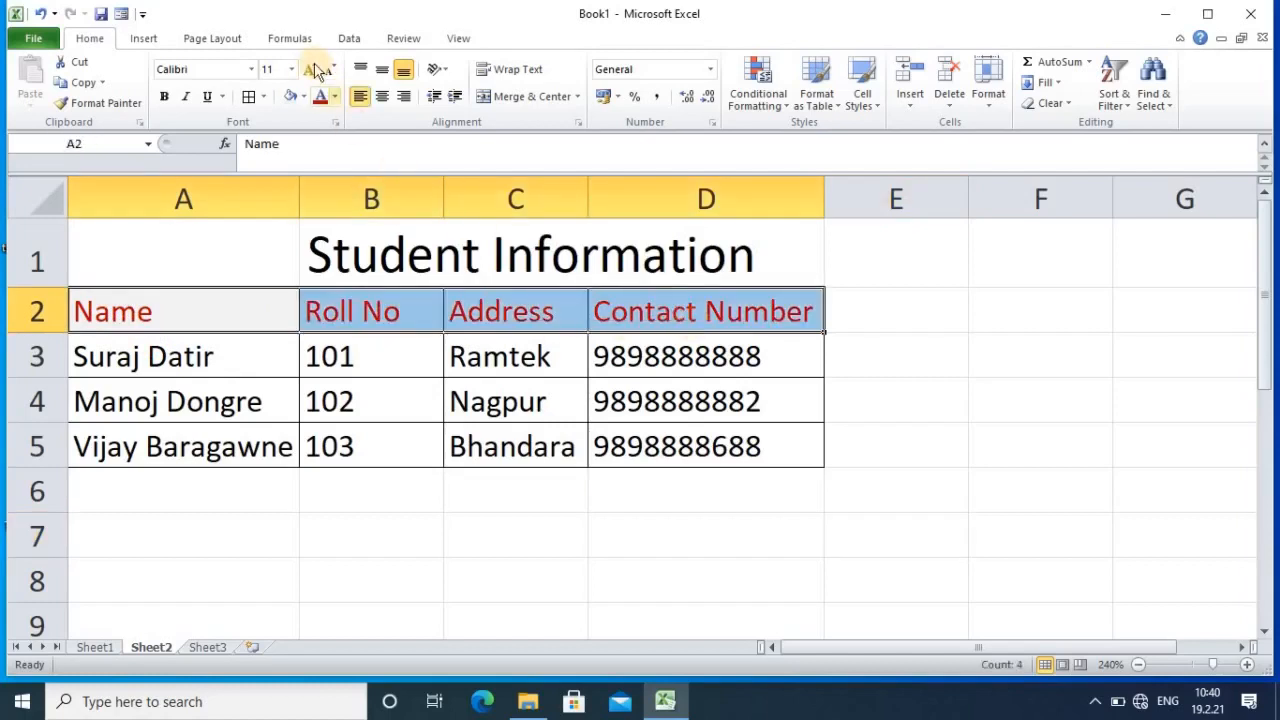
click(303, 97)
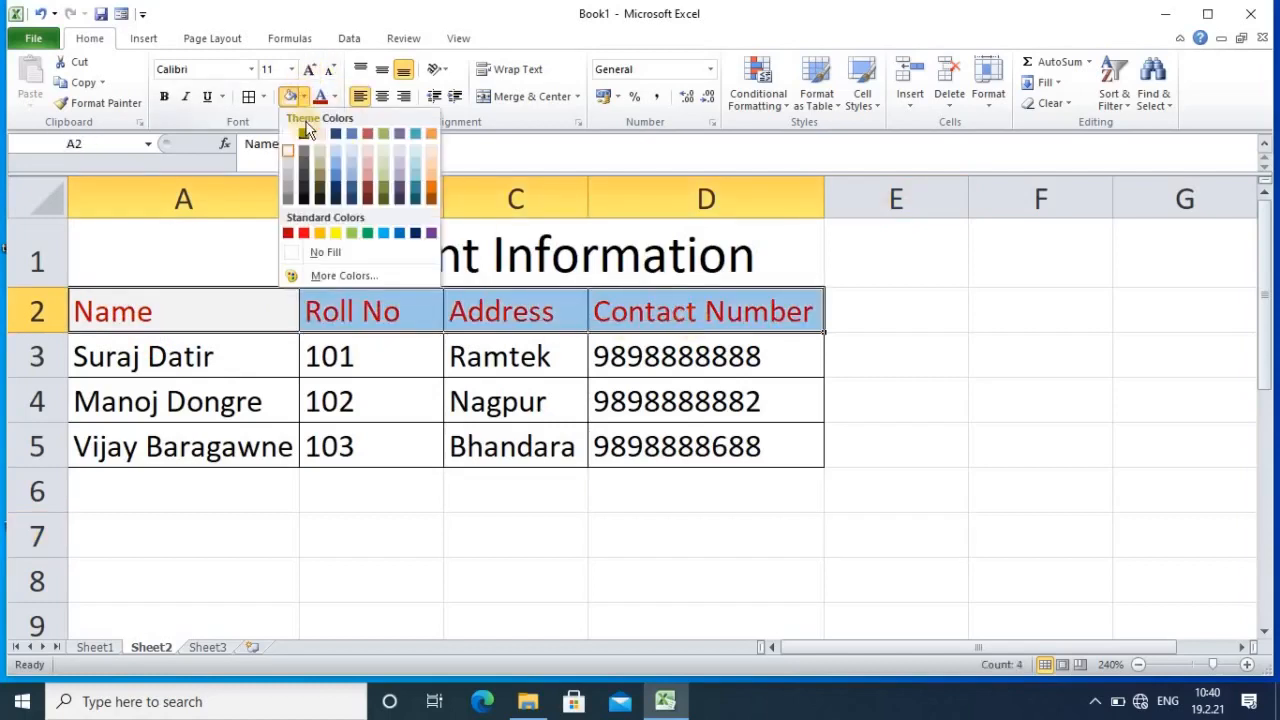
click(288, 172)
click(896, 465)
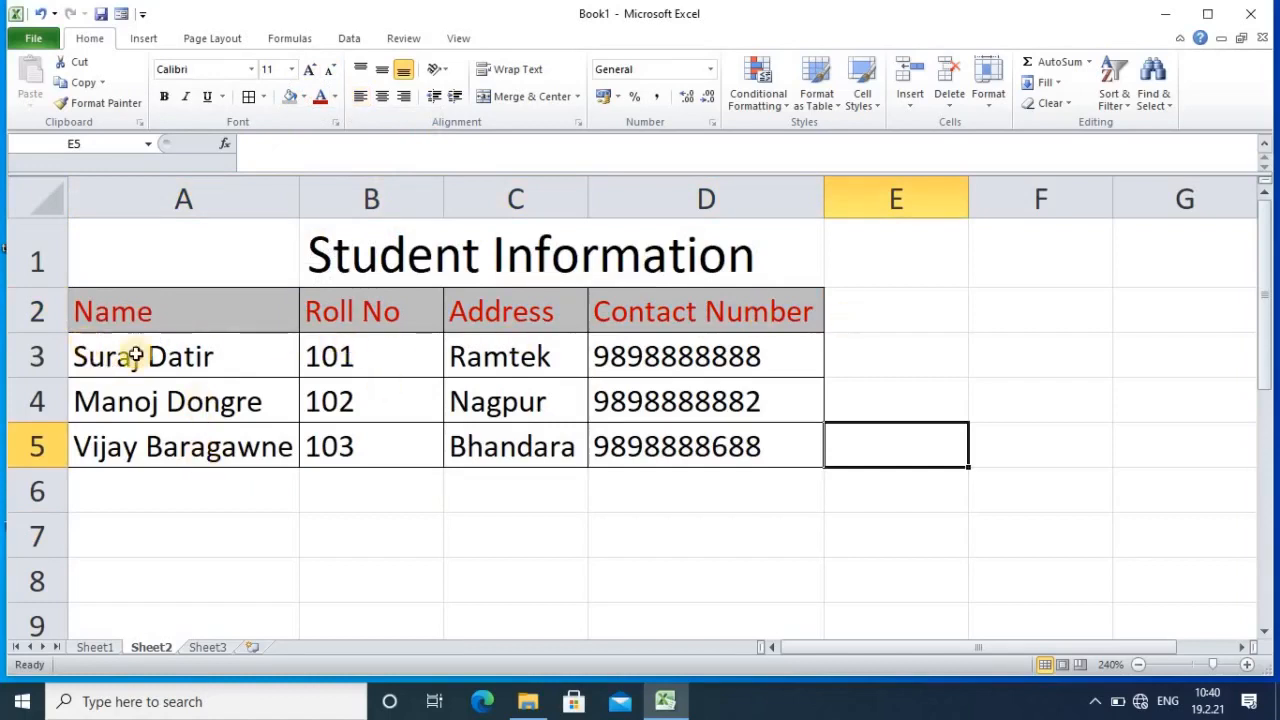
Step: Fill the student rows A3:D5 with a light pink theme shade
drag(134, 357, 740, 450)
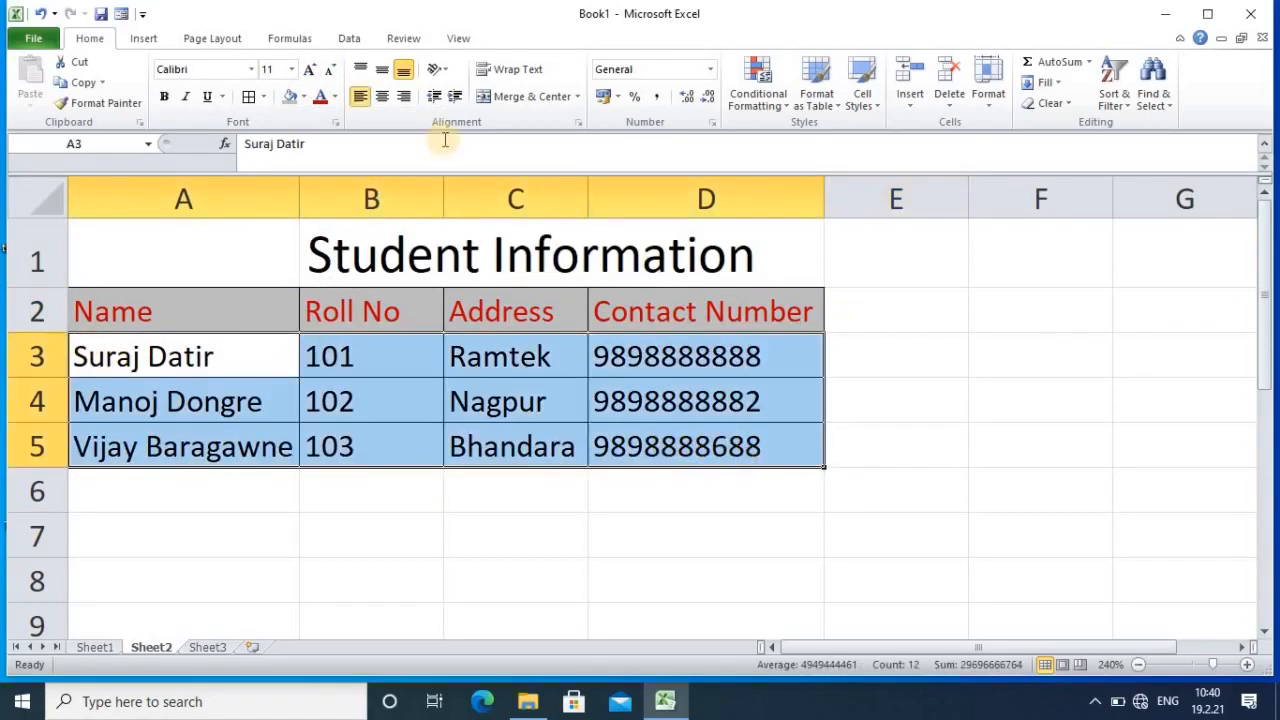
click(304, 97)
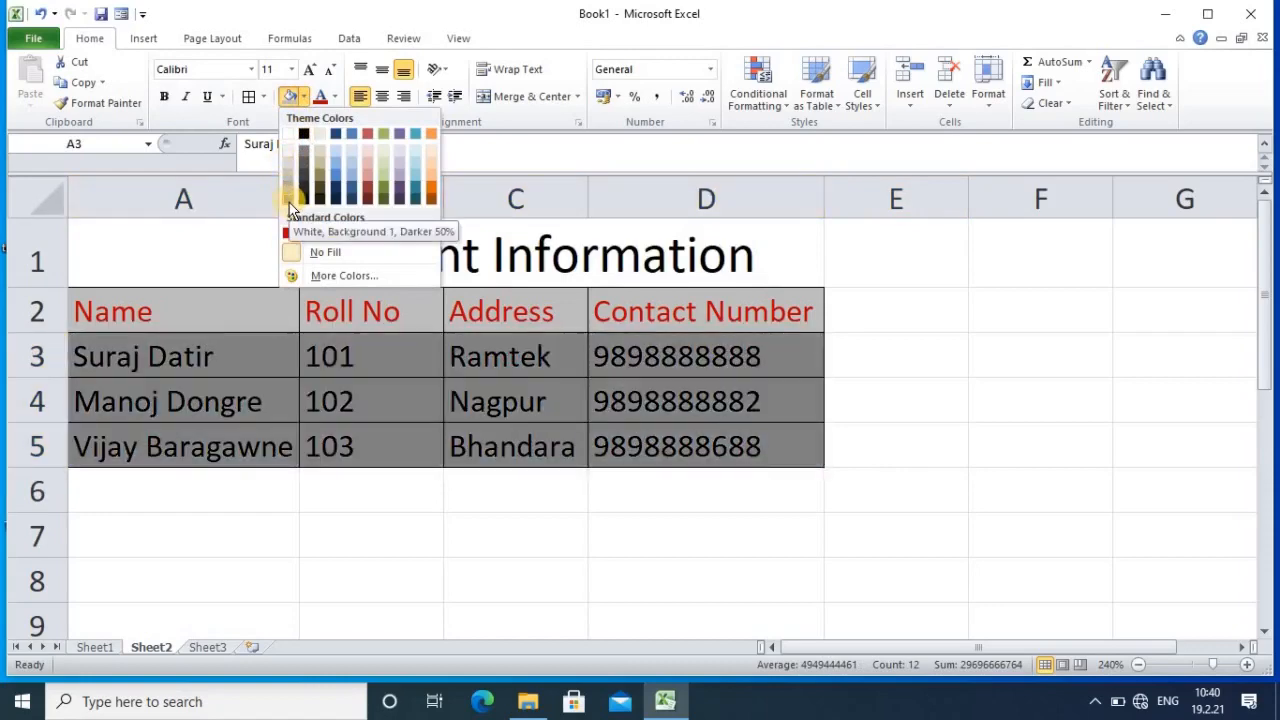
click(366, 155)
click(1123, 489)
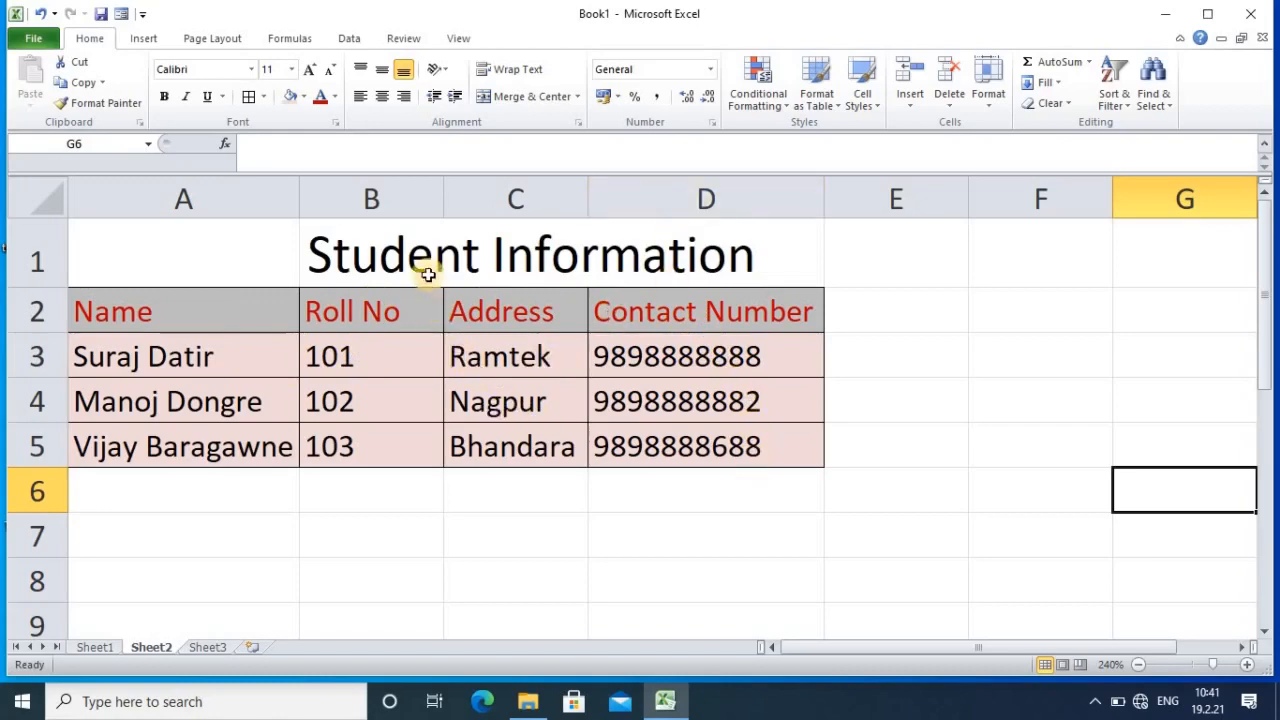
Step: Italicize the 'Student Information' title text in B1
click(376, 254)
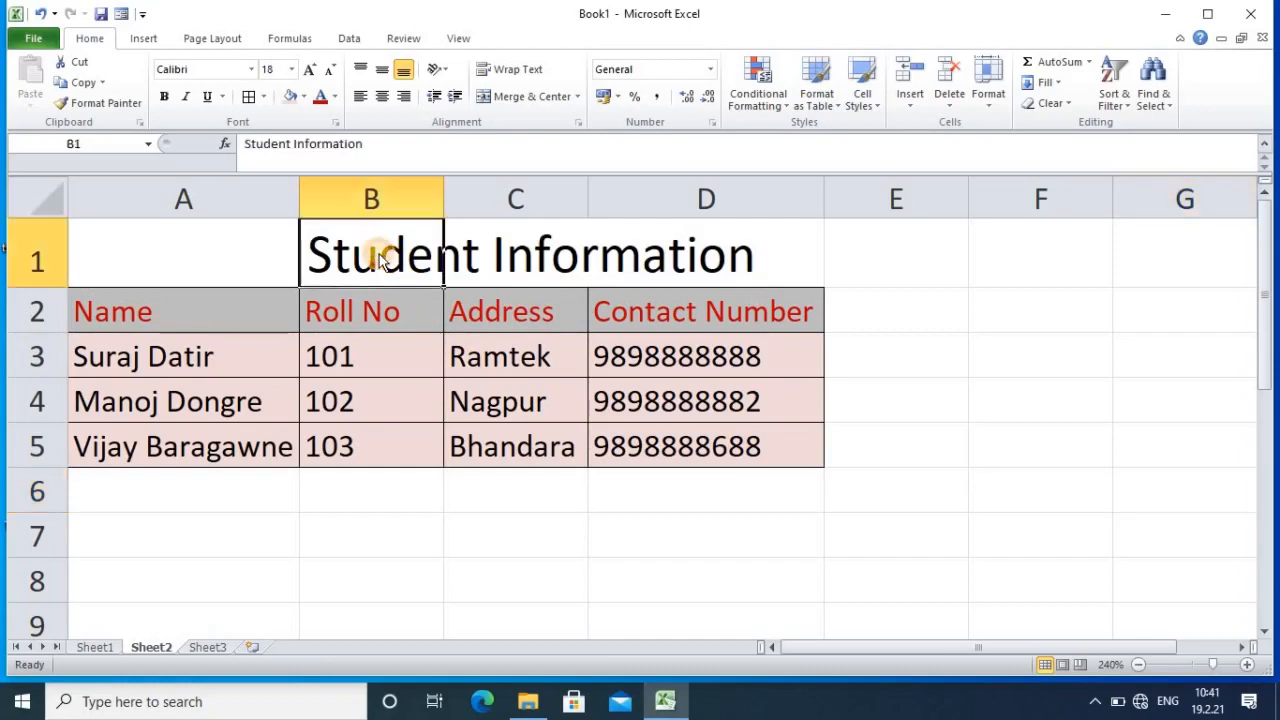
drag(366, 143, 85, 145)
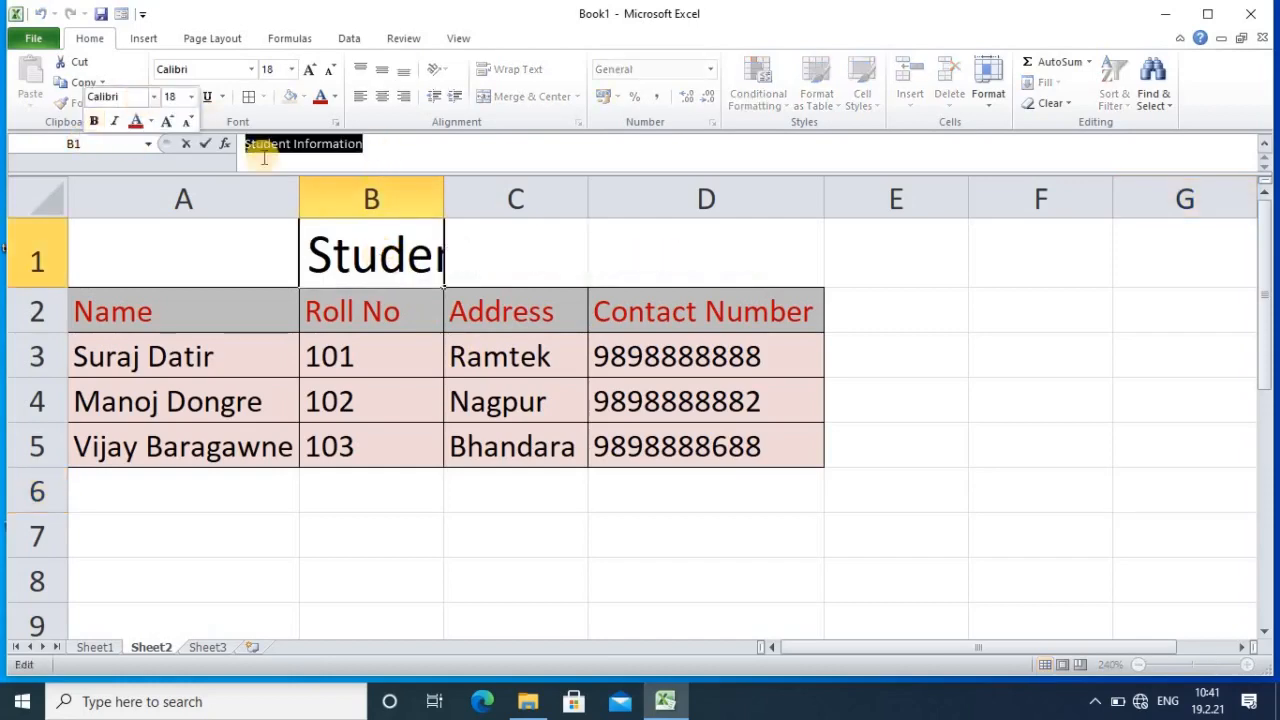
click(187, 97)
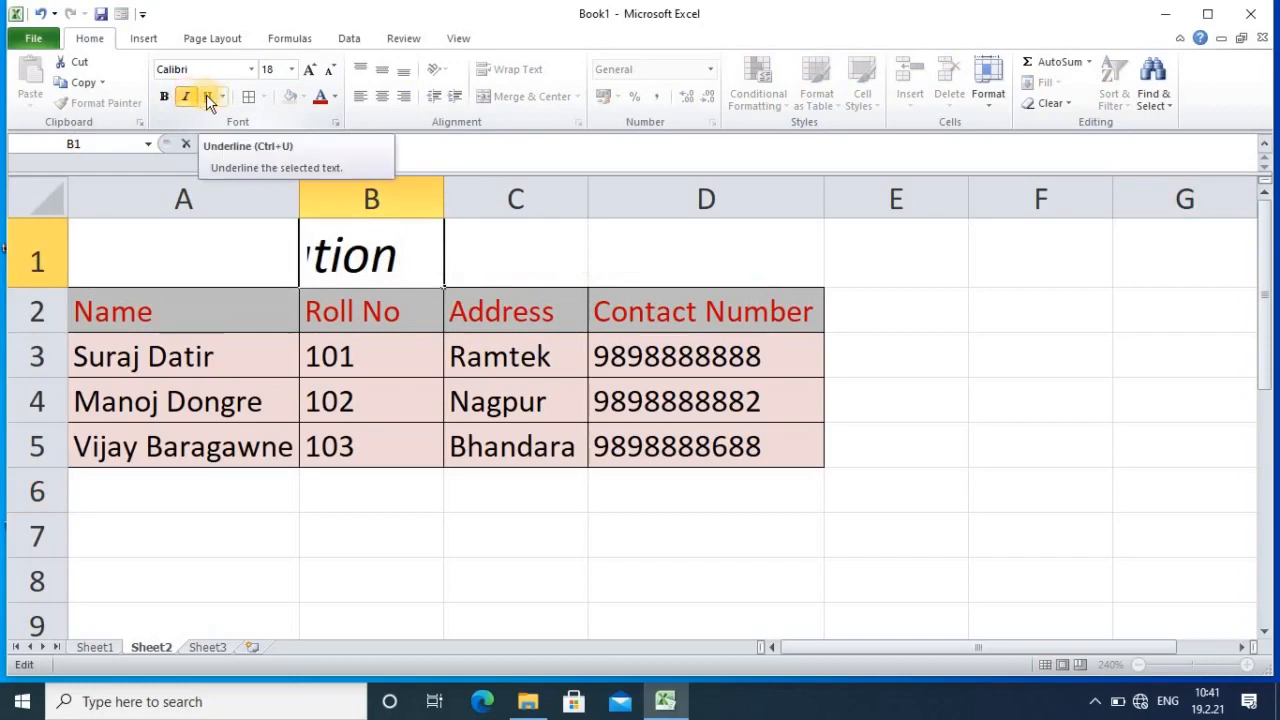
click(988, 522)
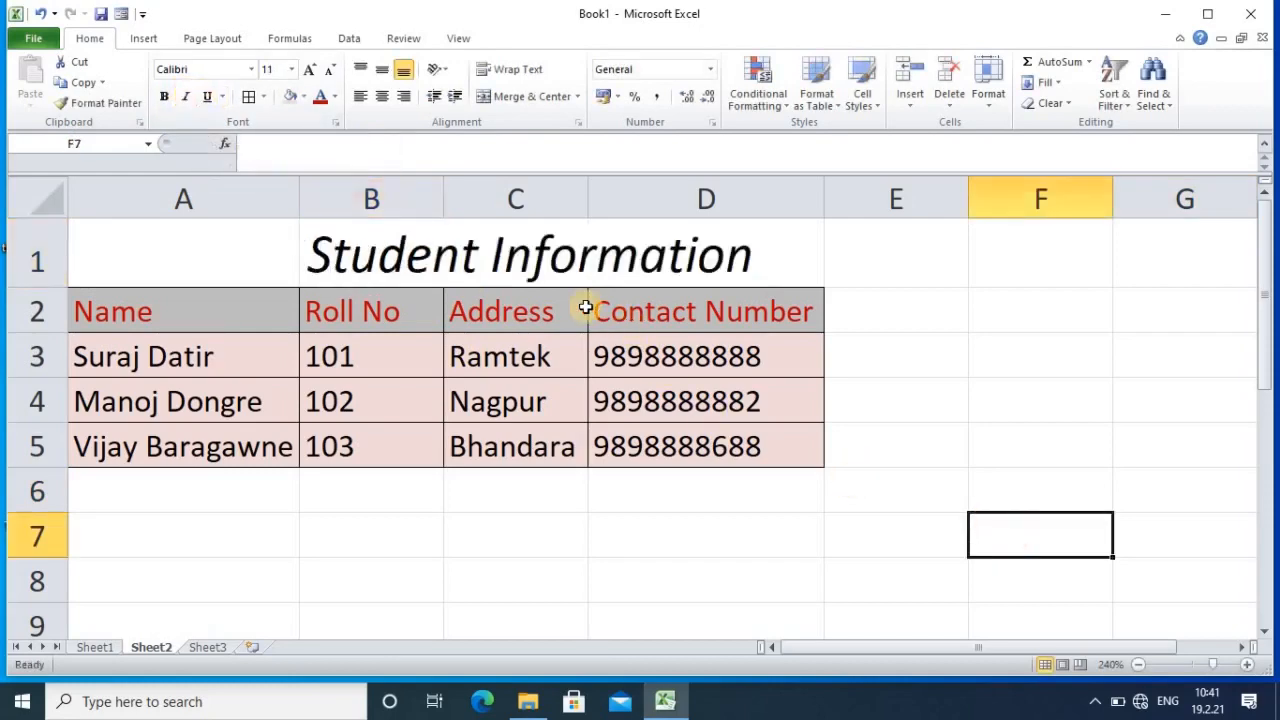